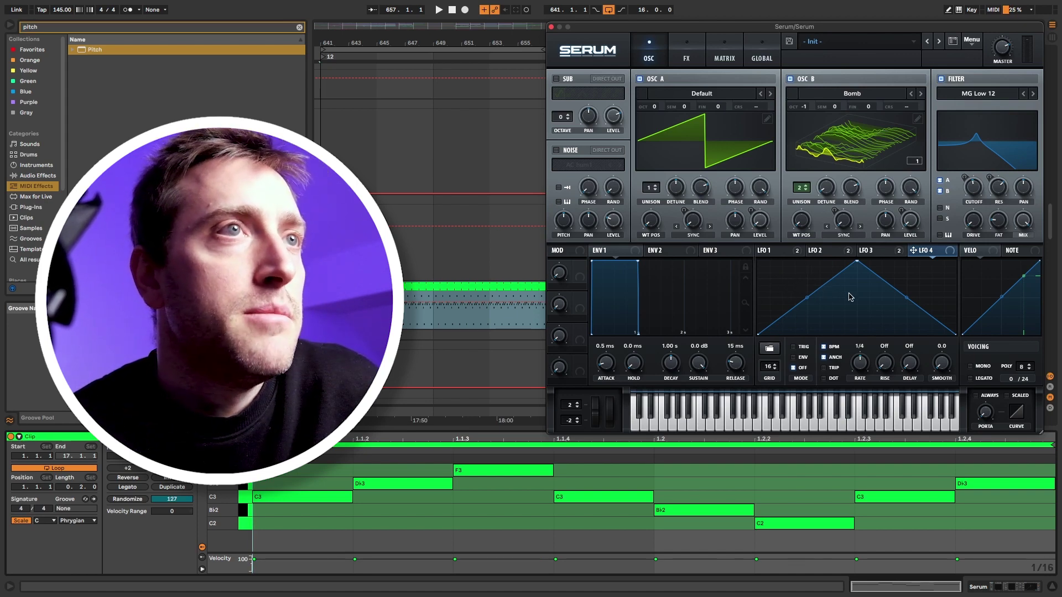
- Review Serum's effects and oscillator pages, the track's device chain and the MIDI clip's notes
{"action": "left_click", "coordinate": [686, 50]}
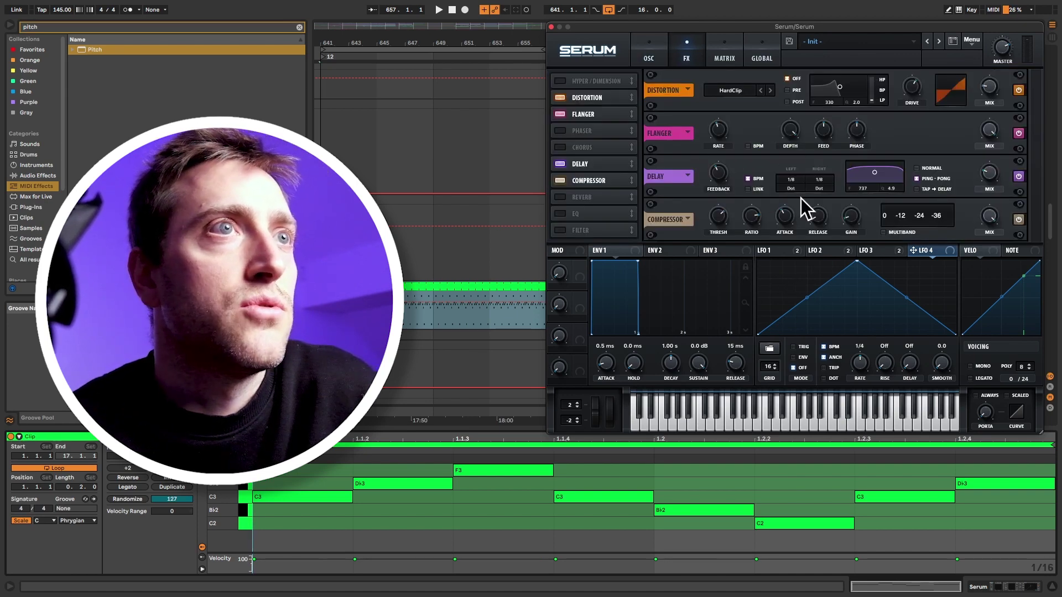
{"action": "left_click", "coordinate": [647, 50]}
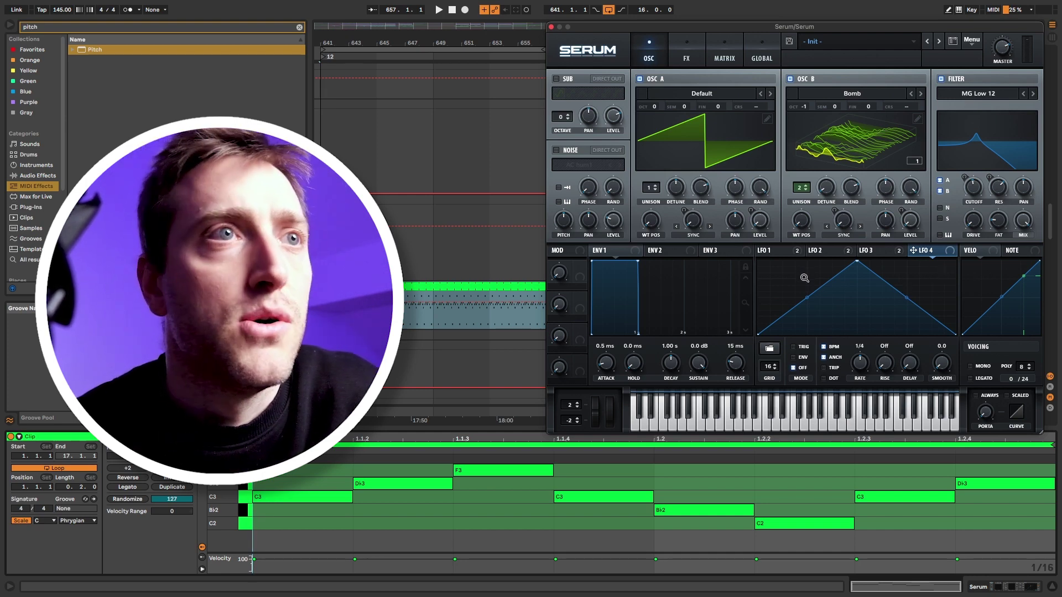
{"action": "left_click", "coordinate": [1010, 587]}
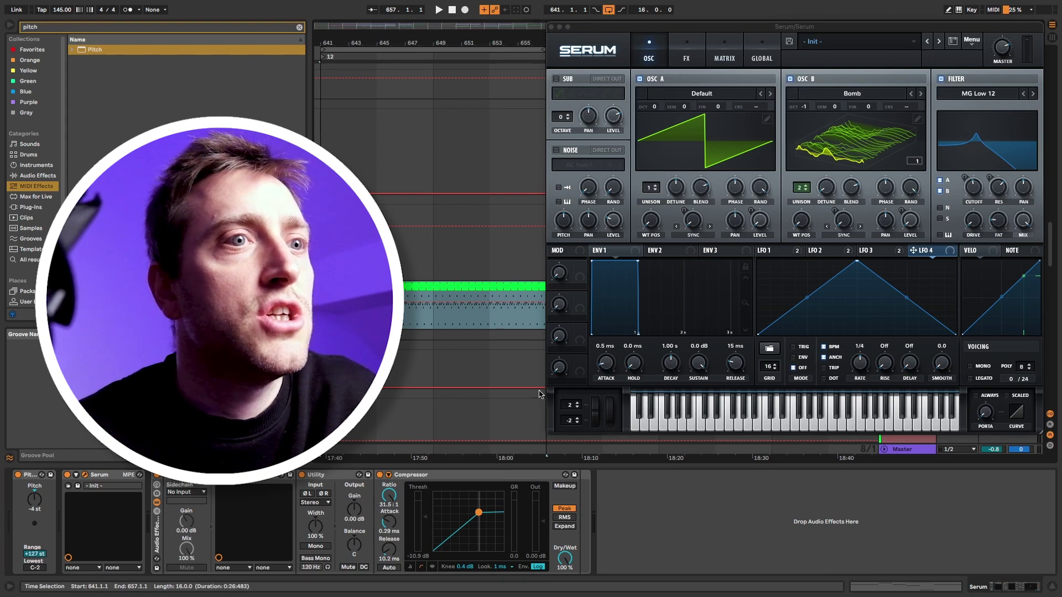
{"action": "left_click", "coordinate": [927, 590]}
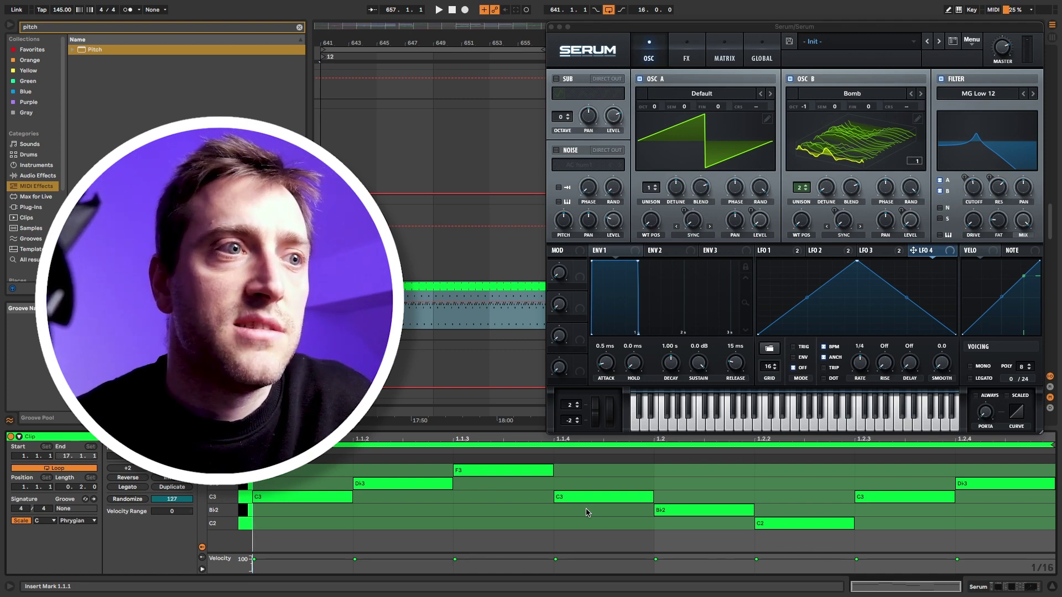
- Transpose all notes of the MIDI clip down one octave
{"action": "left_click", "coordinate": [454, 518]}
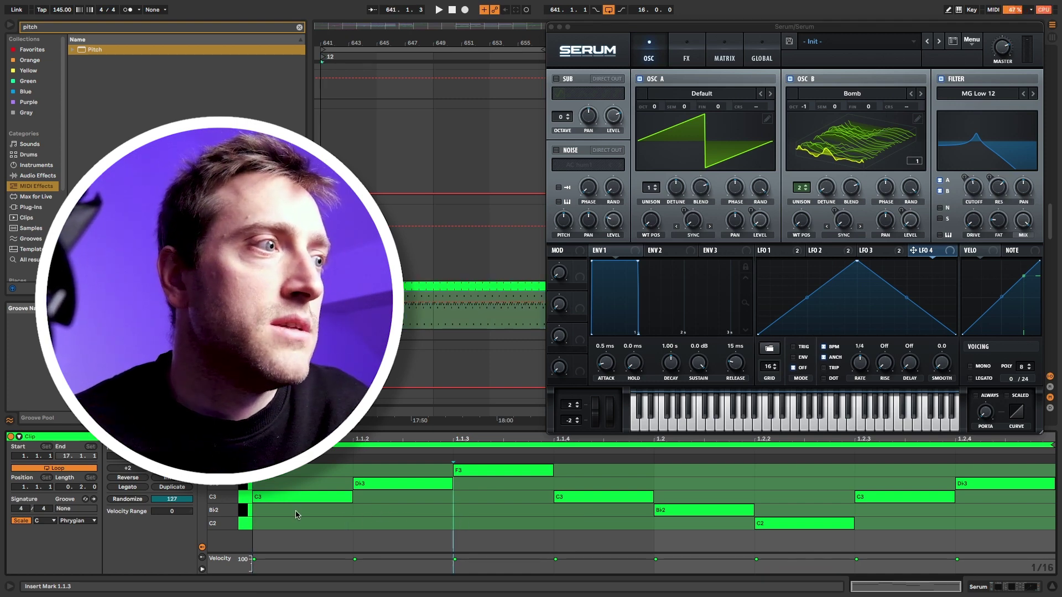
{"action": "key", "text": "ctrl+a"}
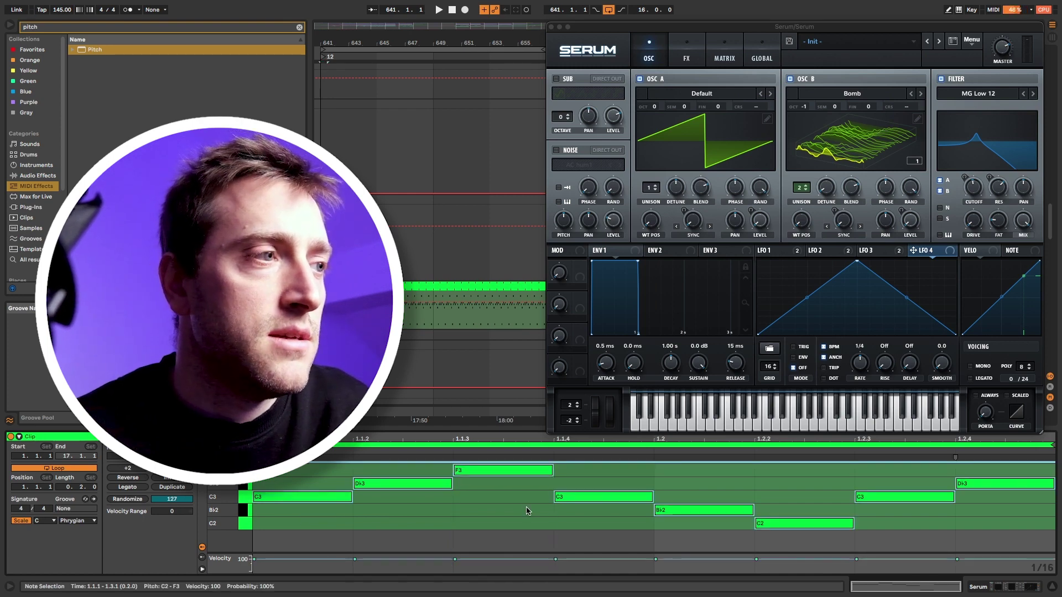
{"action": "key", "text": "shift+Down"}
- Duplicate the Pitch device in the Serum track's device chain and set the copy to +12 st
{"action": "key", "text": "shift+Tab"}
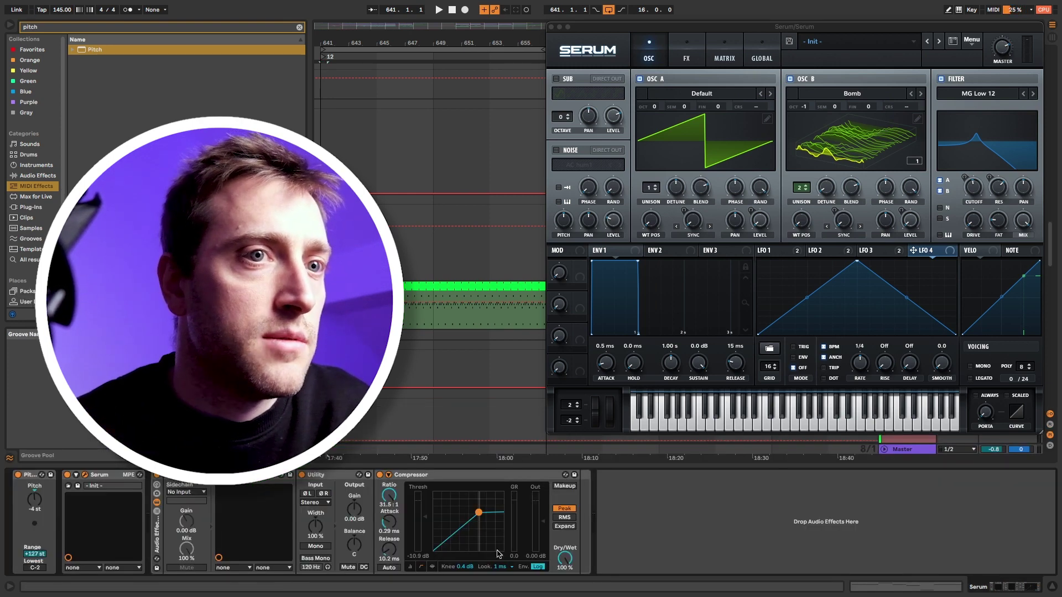
{"action": "key", "text": "ctrl+d"}
{"action": "left_click_drag", "start_coordinate": [83, 499], "coordinate": [84, 481]}
- Reopen the MIDI clip's notes and play back the transposed melody
{"action": "left_click", "coordinate": [429, 282]}
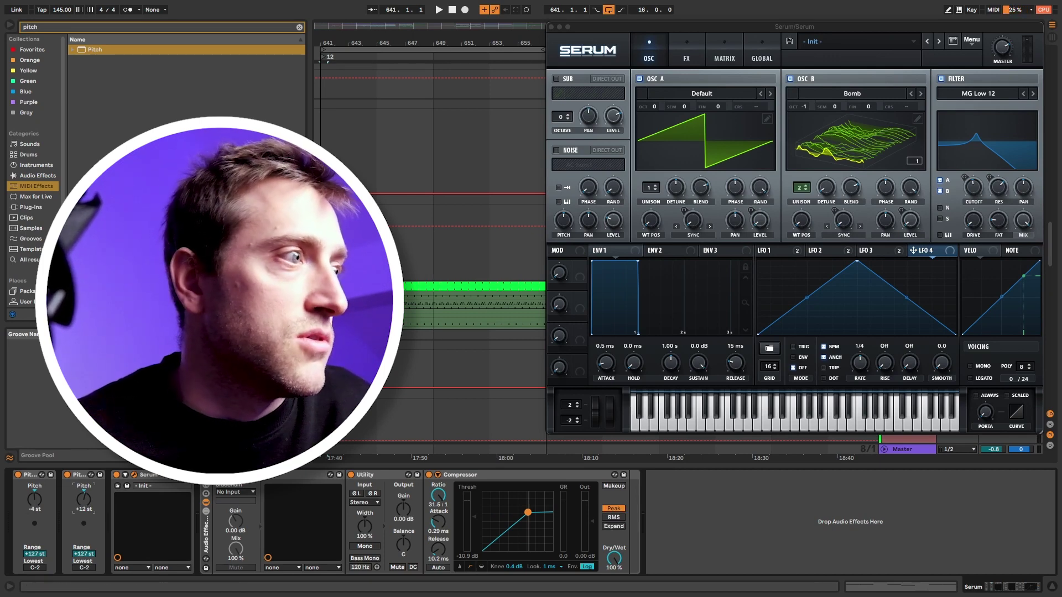
{"action": "left_click", "coordinate": [429, 286]}
{"action": "left_click", "coordinate": [863, 587]}
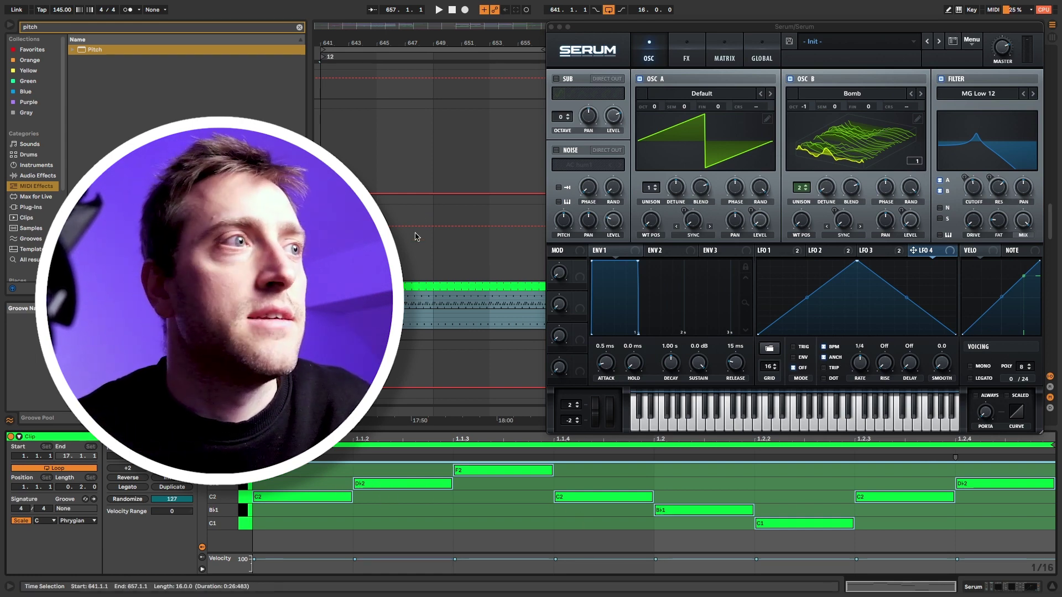
{"action": "key", "text": "space"}
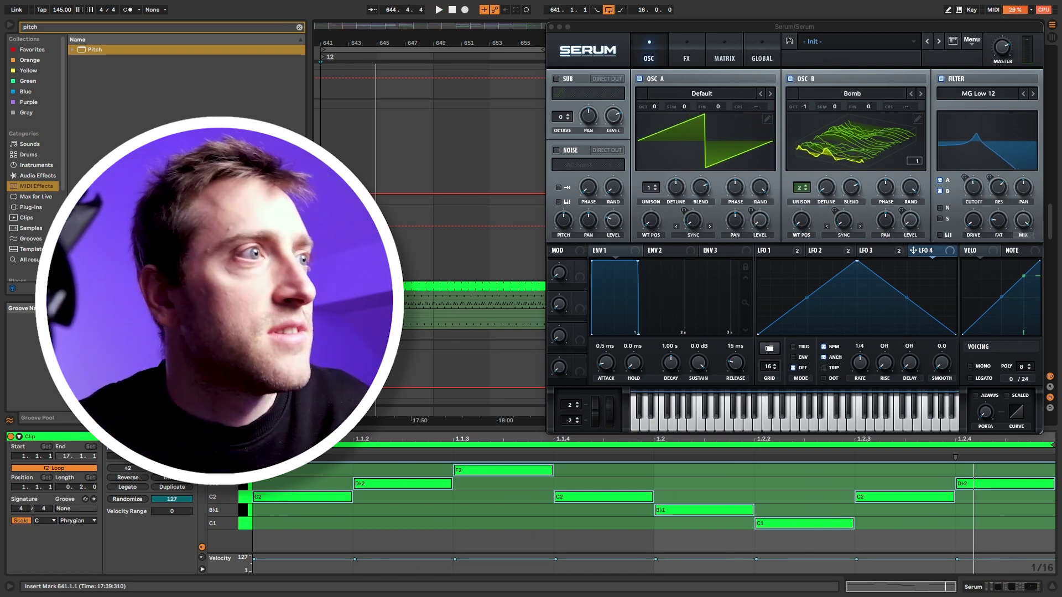
- Export the melody clip as a MIDI file and switch to the Serum LFO Converter page in Chrome
{"action": "right_click", "coordinate": [343, 288]}
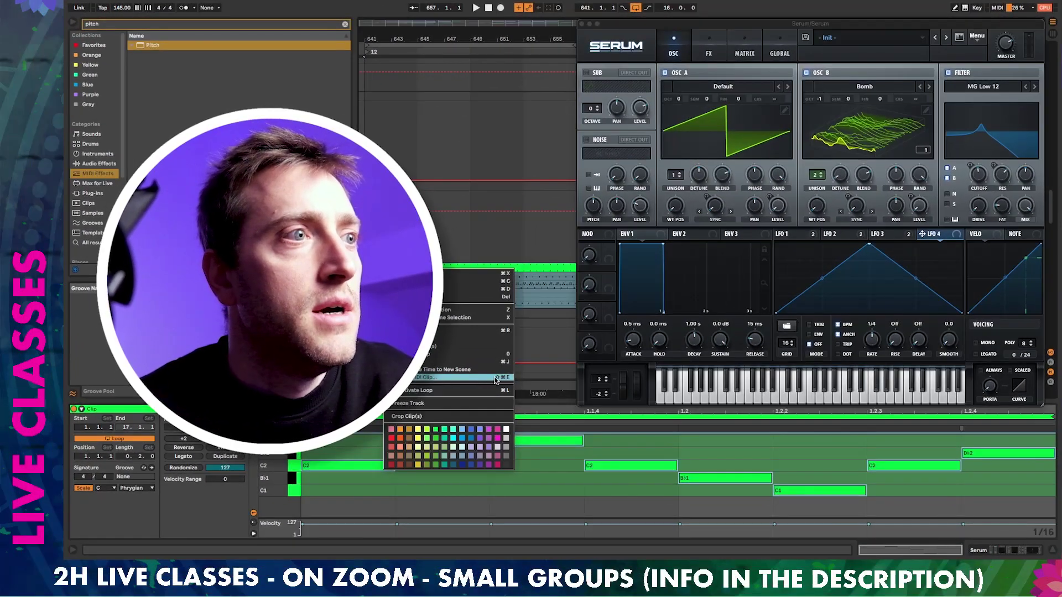
{"action": "left_click", "coordinate": [504, 380]}
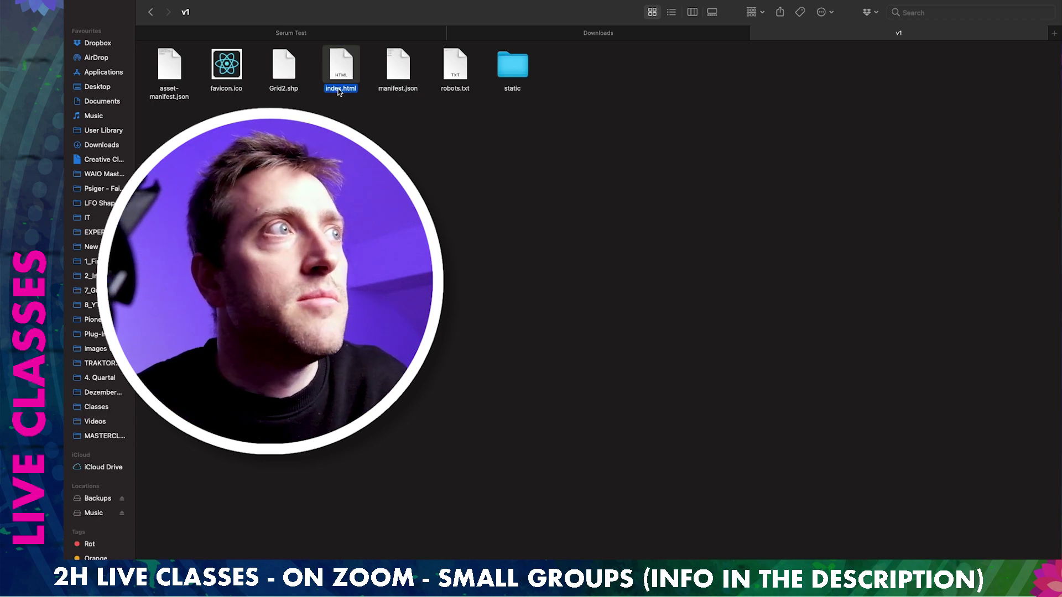
{"action": "key", "text": "ctrl+Right"}
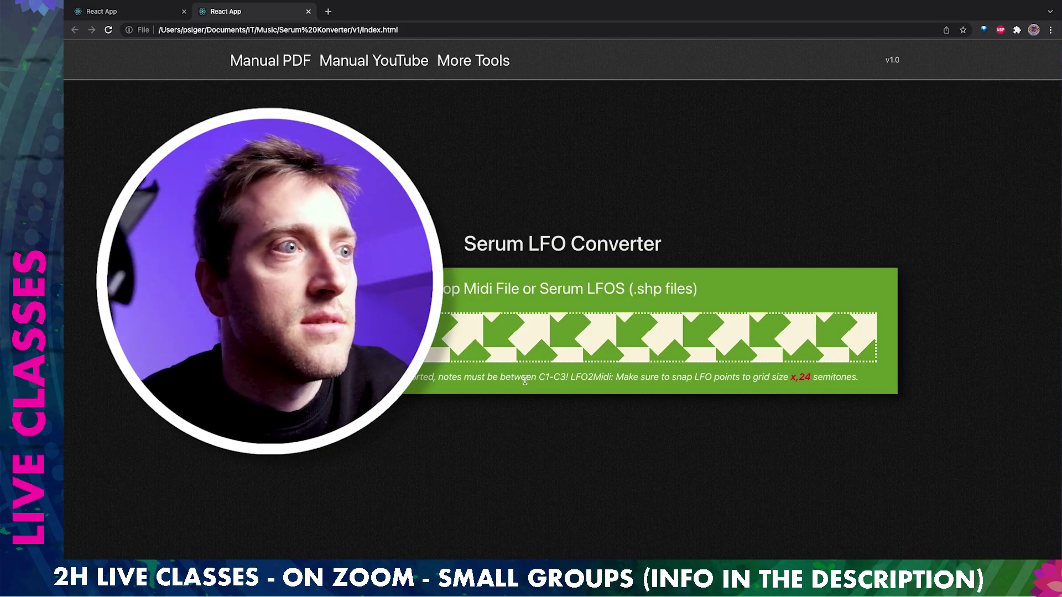
- Read the converter's requirements for the MIDI note range and the LFO grid size
{"action": "left_click_drag", "start_coordinate": [539, 378], "coordinate": [561, 378]}
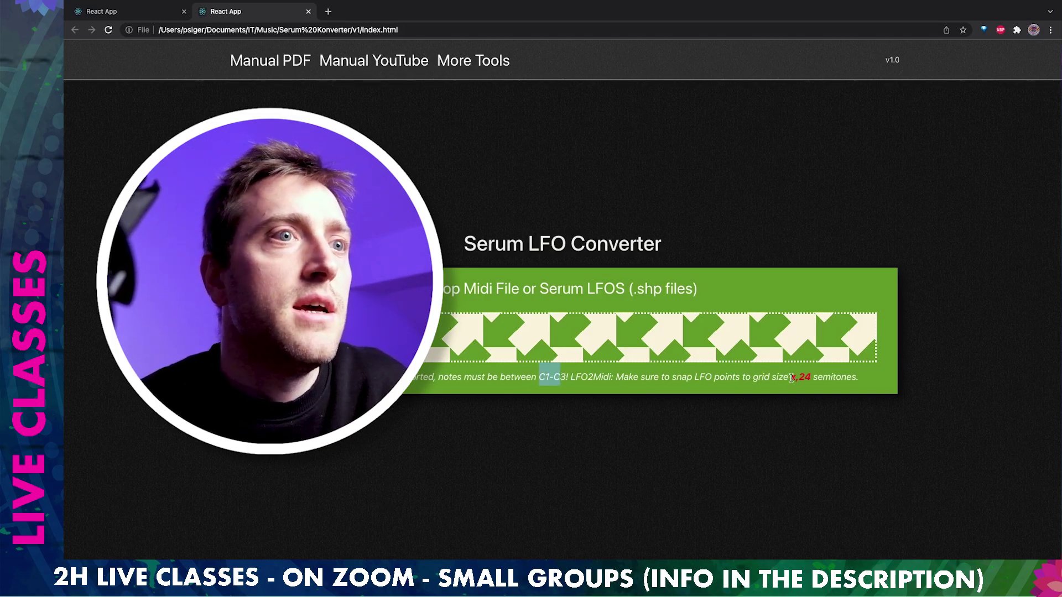
{"action": "left_click_drag", "start_coordinate": [790, 378], "coordinate": [808, 378]}
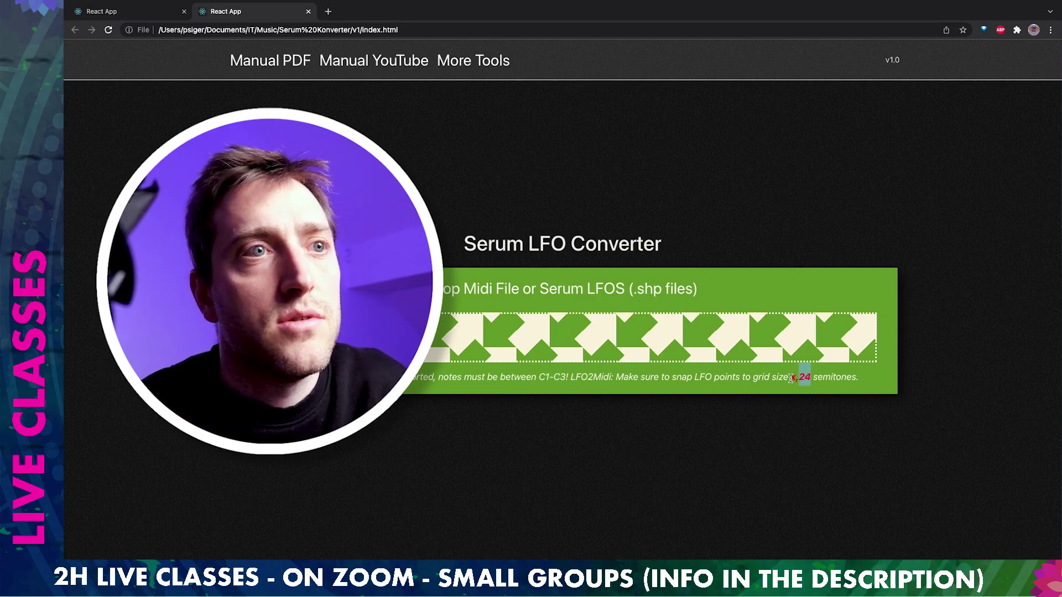
{"action": "left_click_drag", "start_coordinate": [791, 379], "coordinate": [794, 378]}
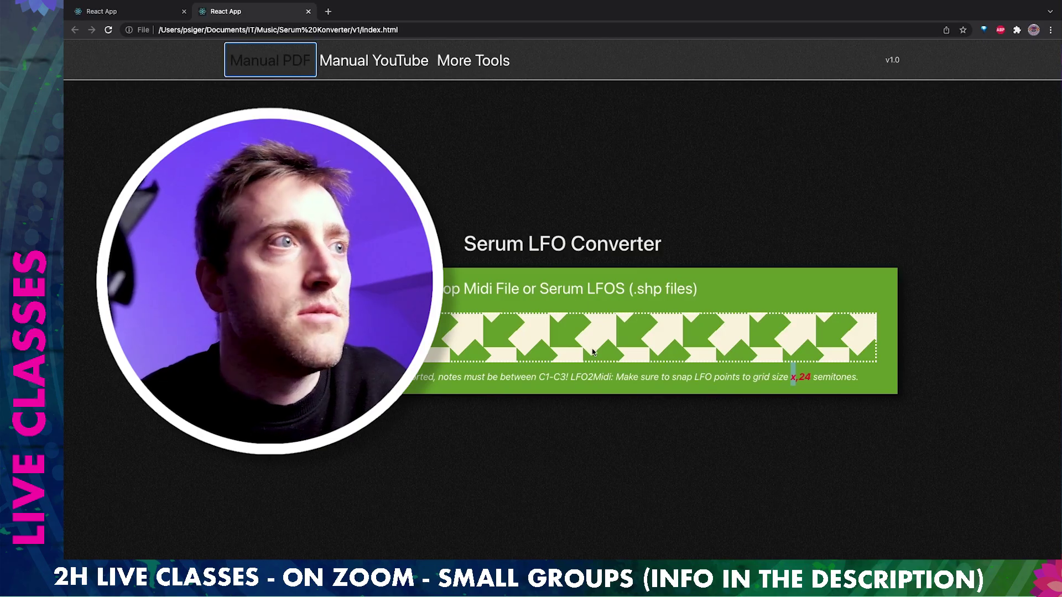
- Switch to Ableton Live and show the hidden Serum plugin window
{"action": "key", "text": "super+Tab"}
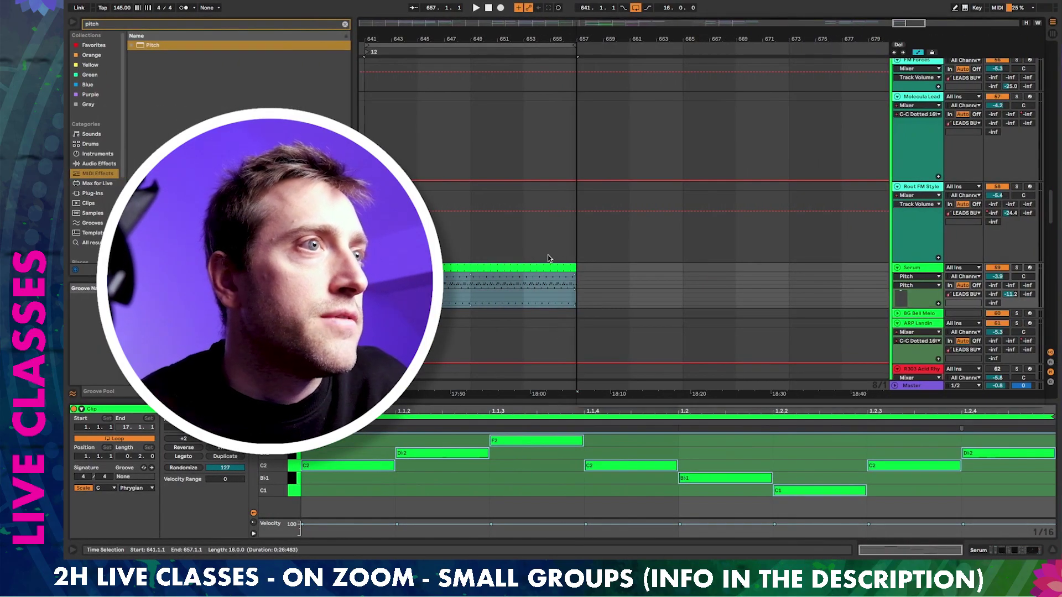
{"action": "key", "text": "super+alt+p"}
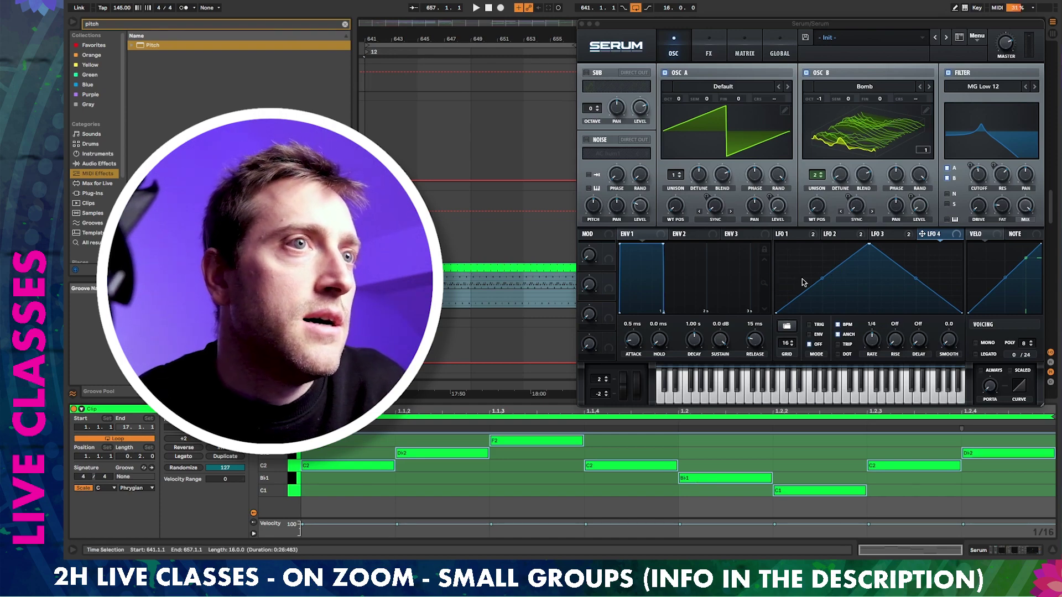
- Return to Chrome and convert Melody Test.mid by loading it from the Serum Test folder into the Serum LFO Converter
{"action": "key", "text": "super+Tab"}
{"action": "key", "text": "super+Tab"}
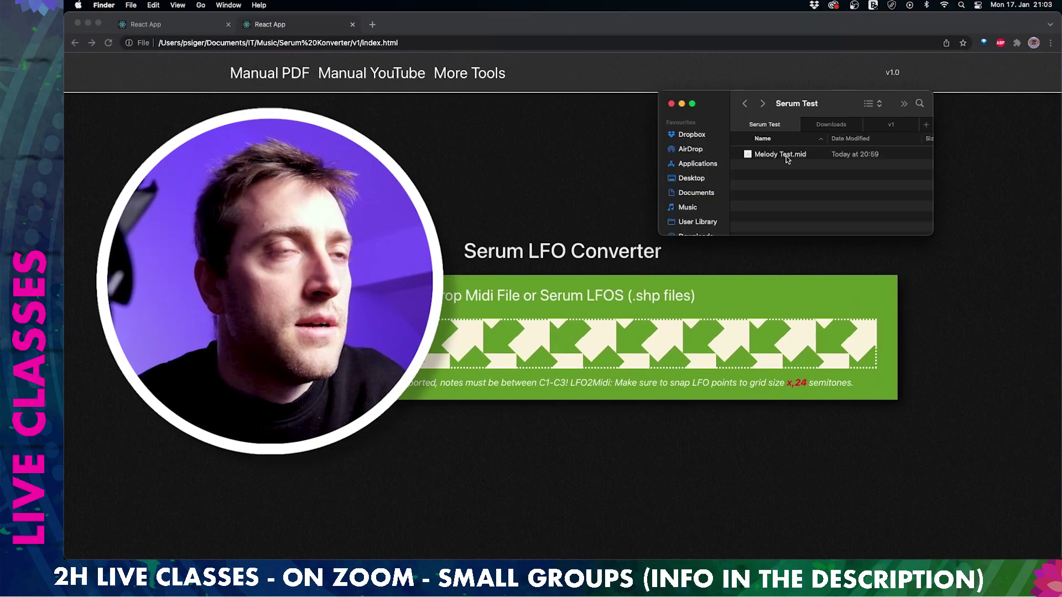
{"action": "left_click", "coordinate": [783, 156]}
{"action": "left_click_drag", "start_coordinate": [783, 158], "coordinate": [457, 338]}
- Compare the converter's detected notes with the notes of the MIDI clip in Ableton Live
{"action": "left_click_drag", "start_coordinate": [436, 387], "coordinate": [715, 390]}
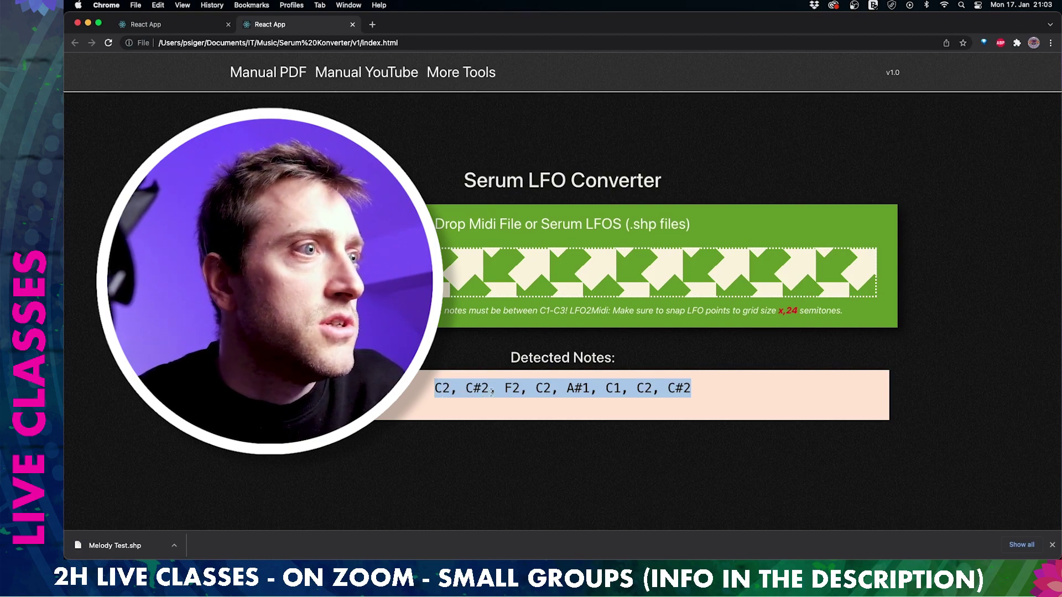
{"action": "key", "text": "super+Tab"}
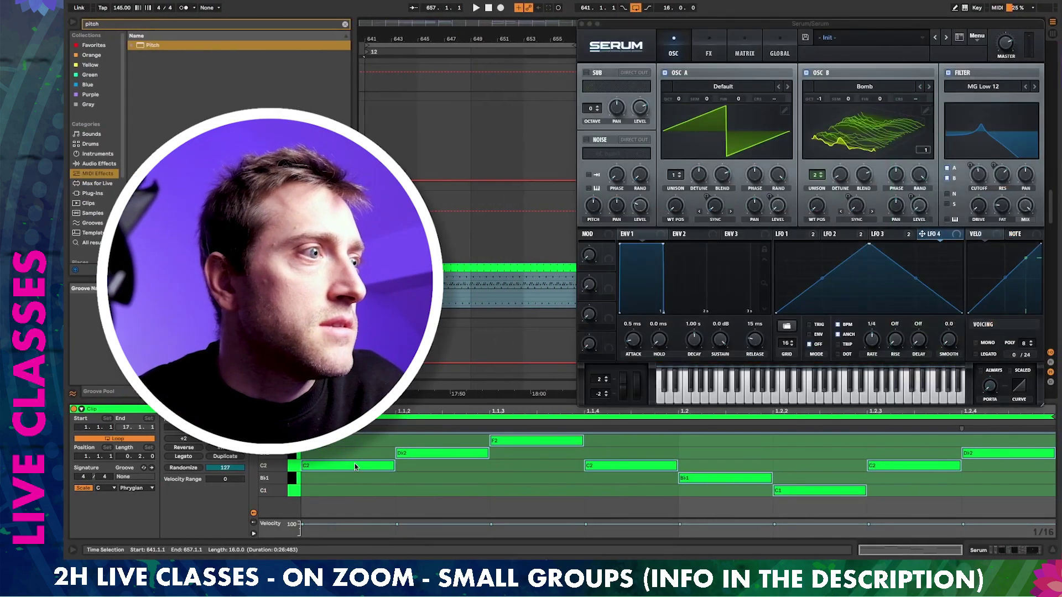
{"action": "left_click", "coordinate": [355, 467]}
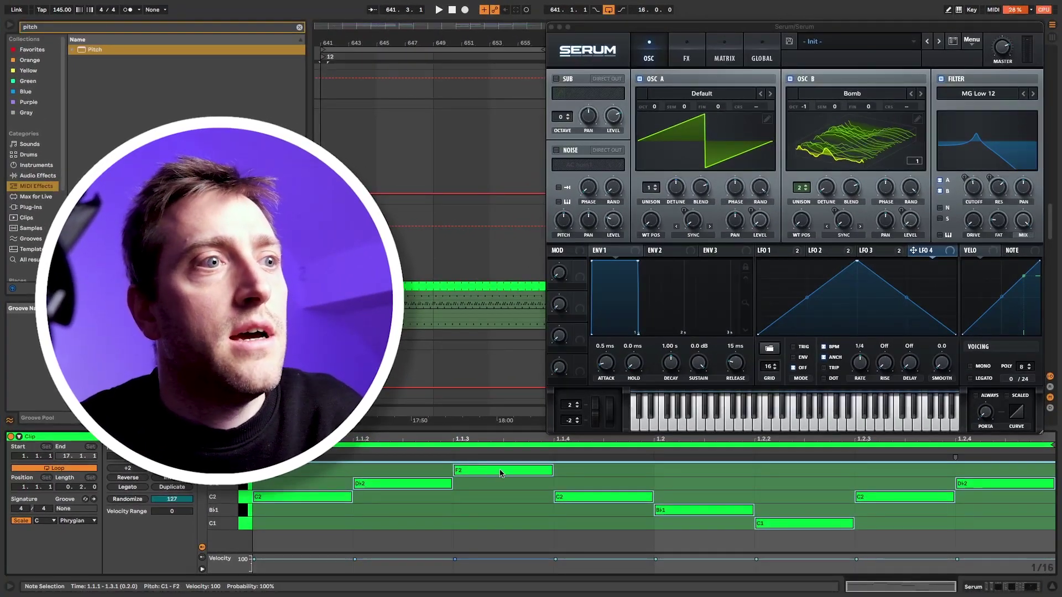
- Switch to Chrome and reveal the downloaded Melody Test.shp in Finder, moving the Finder window aside
{"action": "key", "text": "super+Tab"}
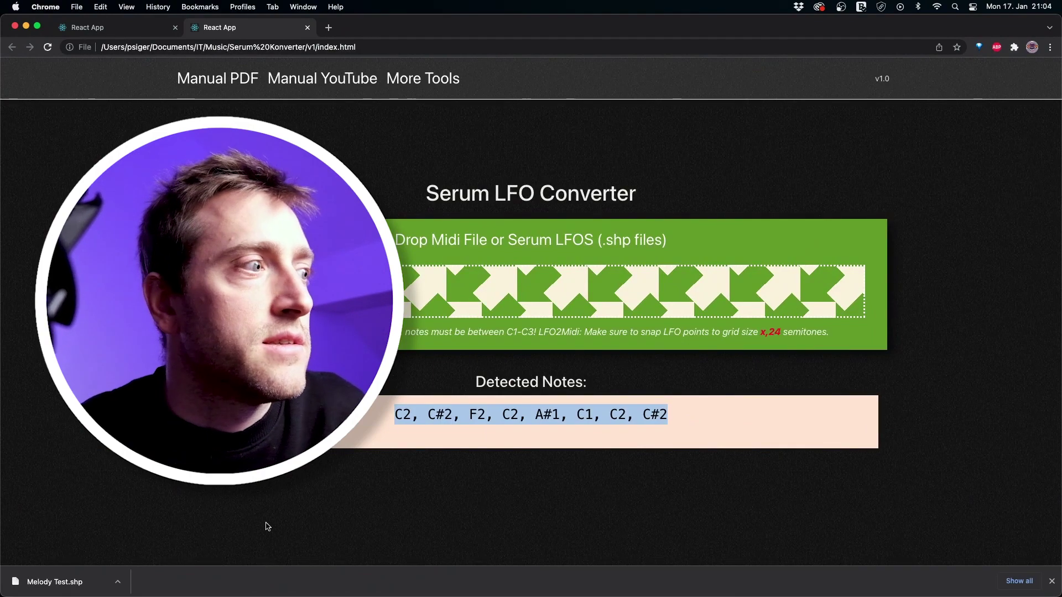
{"action": "left_click", "coordinate": [124, 579]}
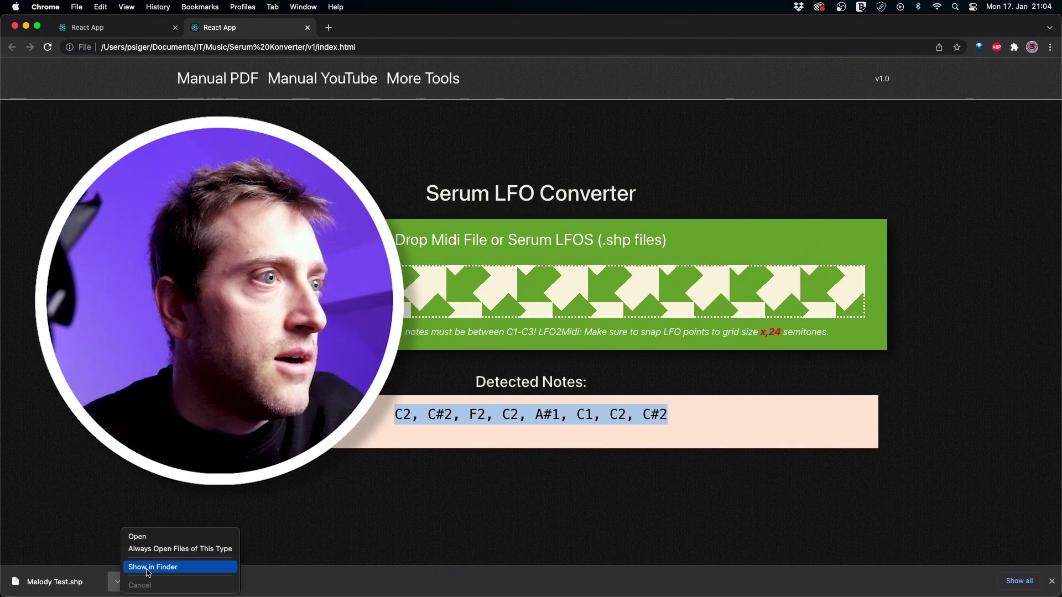
{"action": "left_click", "coordinate": [148, 573]}
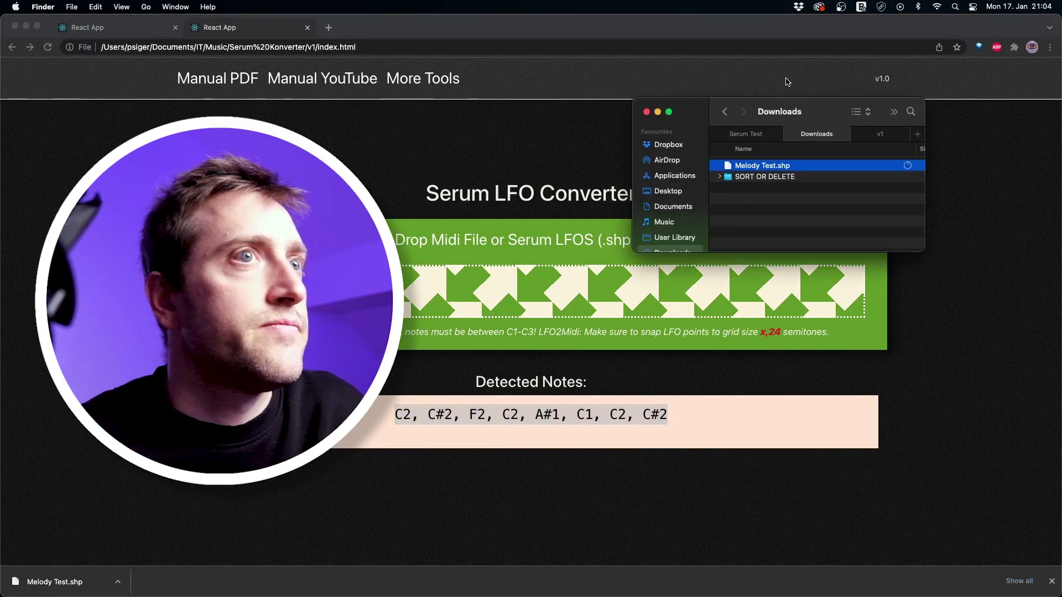
{"action": "left_click_drag", "start_coordinate": [797, 113], "coordinate": [578, 143]}
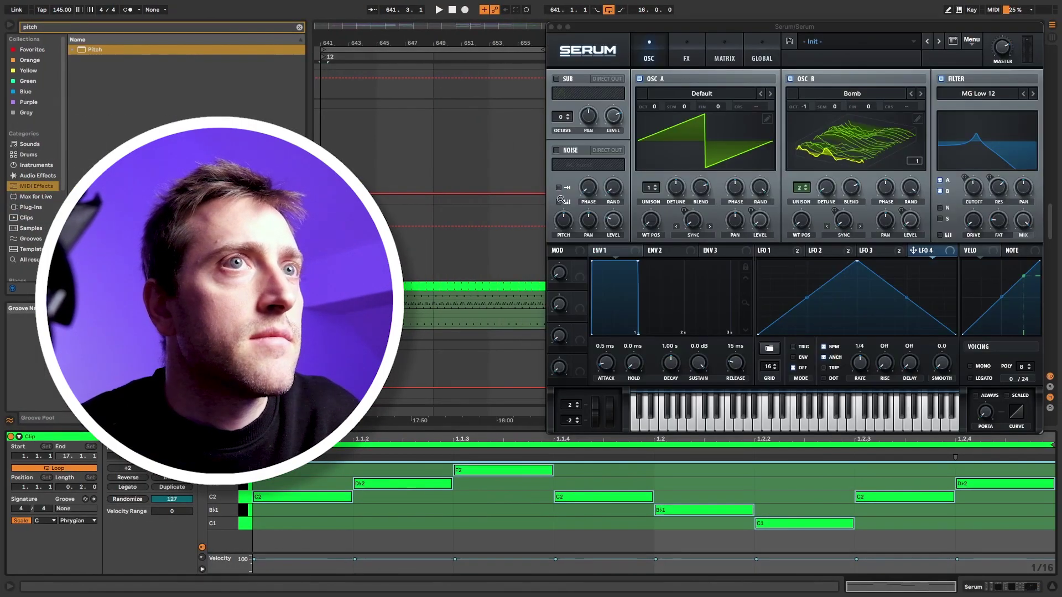
- From Serum's presets folder, create a folder named Converter inside LFO Shapes and put Melody Test.shp in it
{"action": "left_click", "coordinate": [972, 42]}
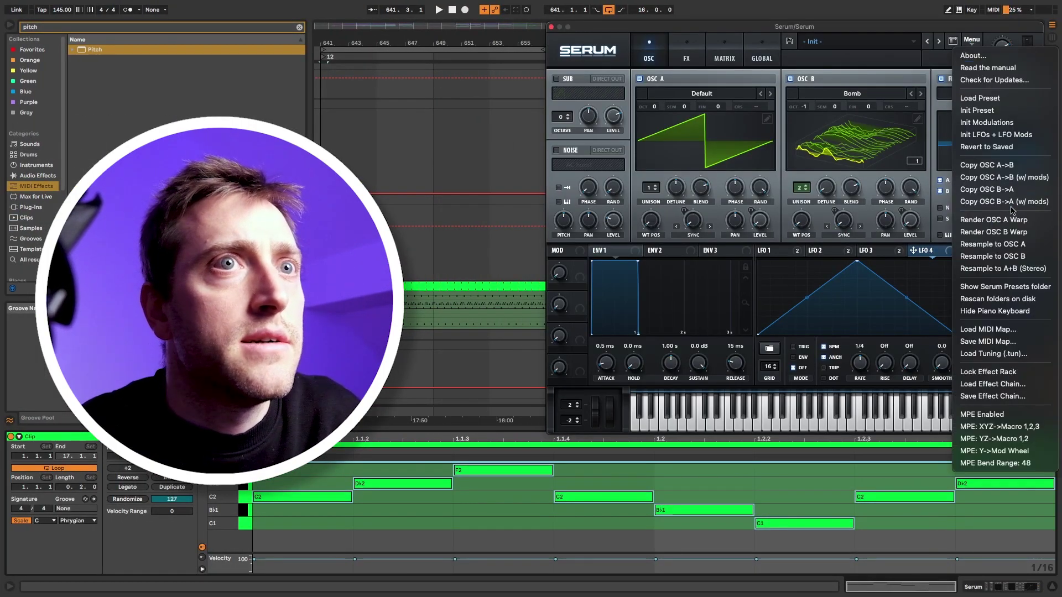
{"action": "left_click", "coordinate": [1002, 287]}
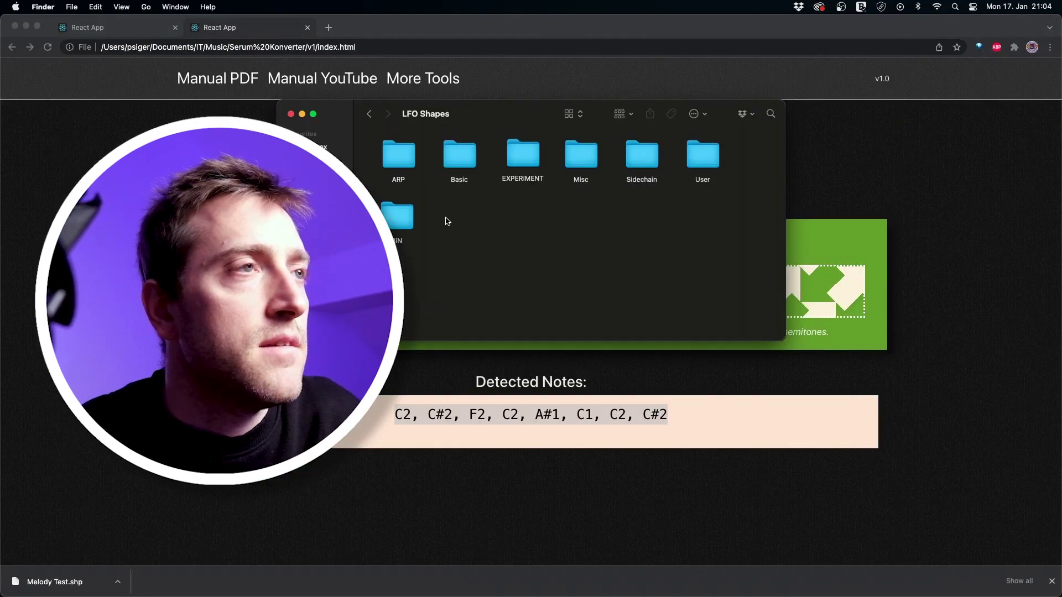
{"action": "right_click", "coordinate": [448, 221]}
{"action": "left_click", "coordinate": [465, 225]}
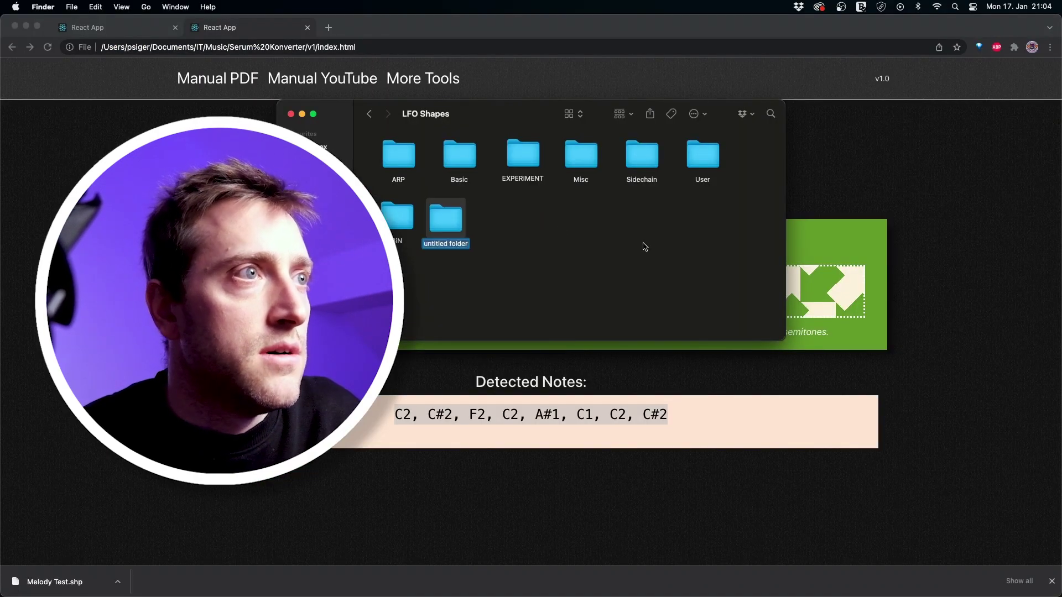
{"action": "type", "text": "Converter"}
{"action": "key", "text": "Return"}
{"action": "double_click", "coordinate": [457, 211]}
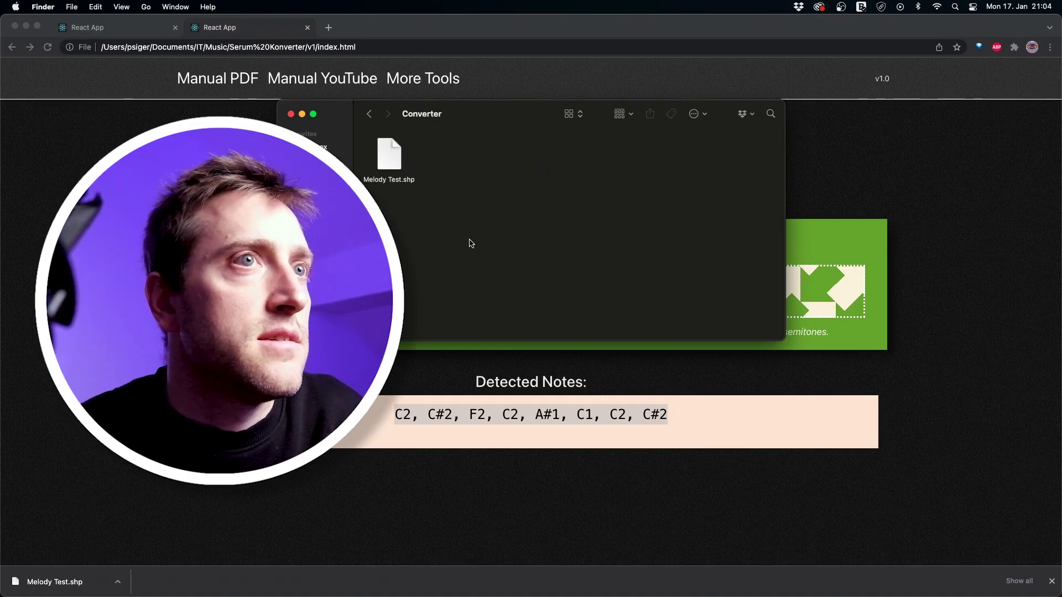
- Switch to Ableton Live and have Serum rescan its folders on disk
{"action": "key", "text": "ctrl+Right"}
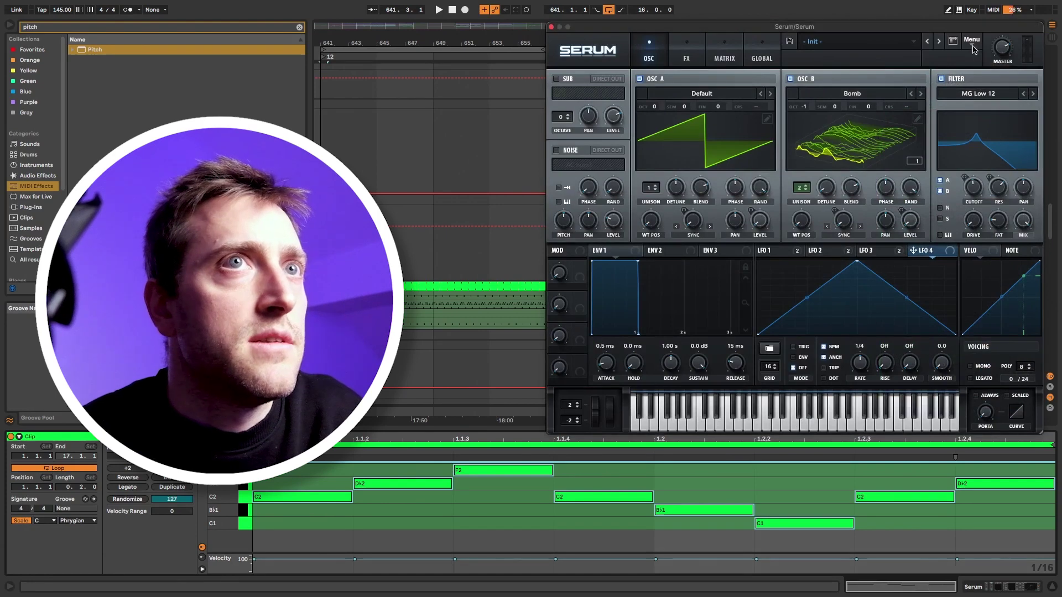
{"action": "left_click", "coordinate": [972, 39]}
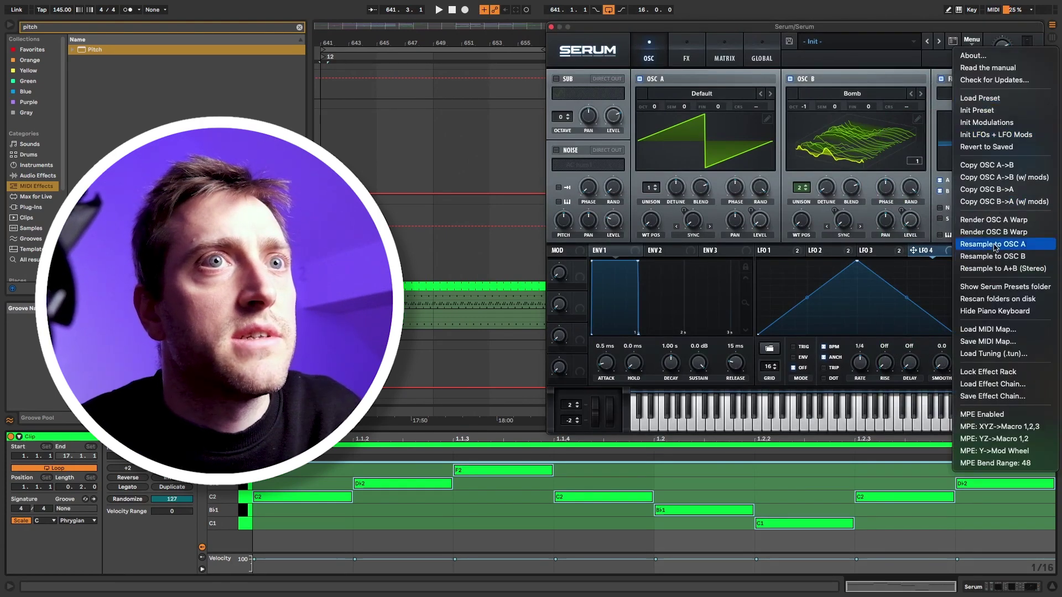
{"action": "left_click", "coordinate": [990, 297]}
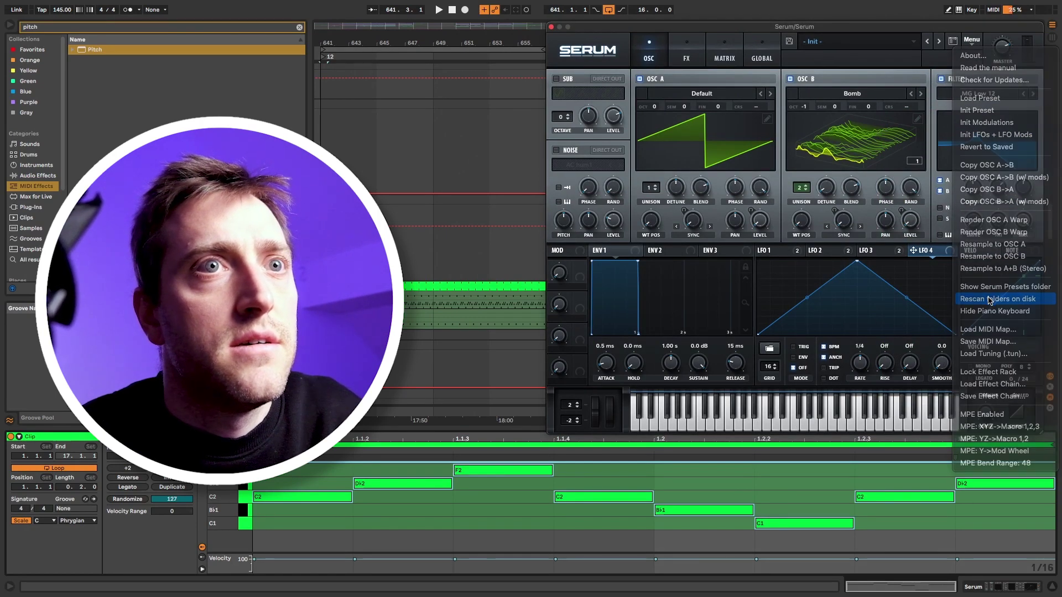
- Load the Melody Test shape from the Converter folder into LFO 4
{"action": "left_click_drag", "start_coordinate": [790, 20], "coordinate": [690, 15]}
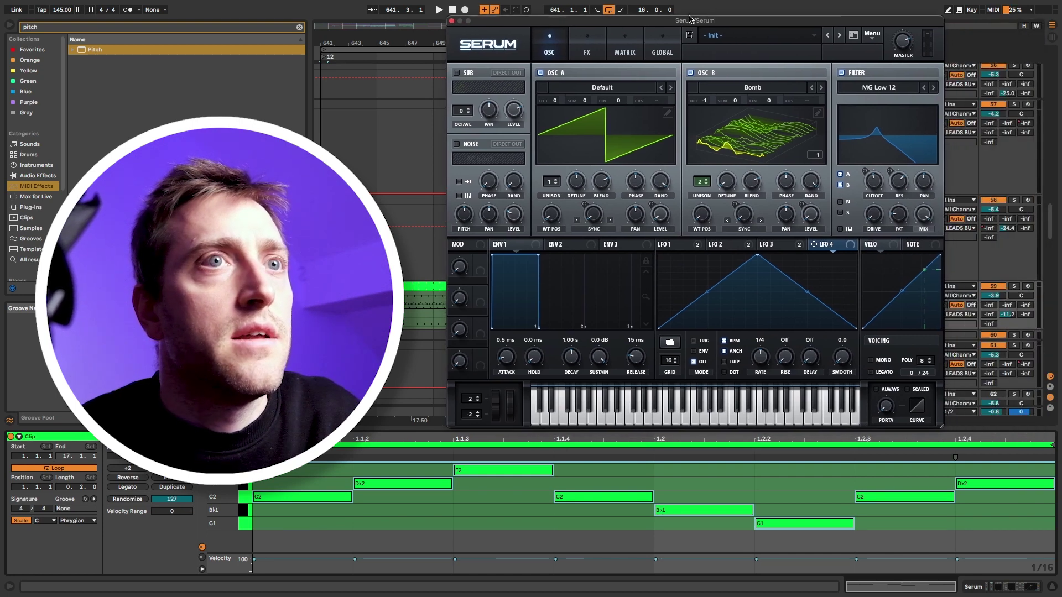
{"action": "left_click", "coordinate": [670, 343]}
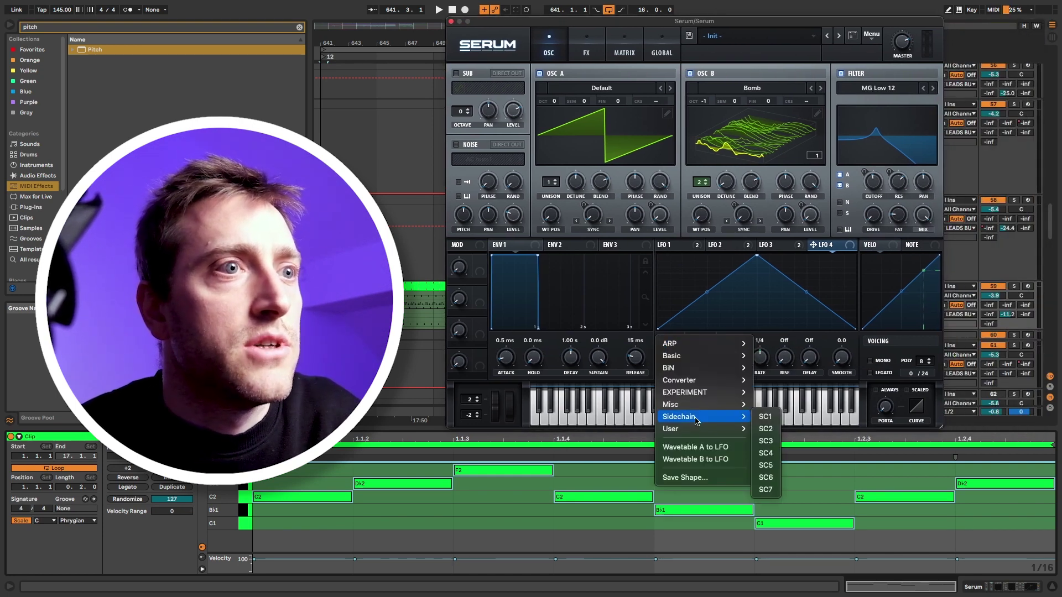
{"action": "mouse_move", "coordinate": [711, 382]}
{"action": "left_click", "coordinate": [779, 381]}
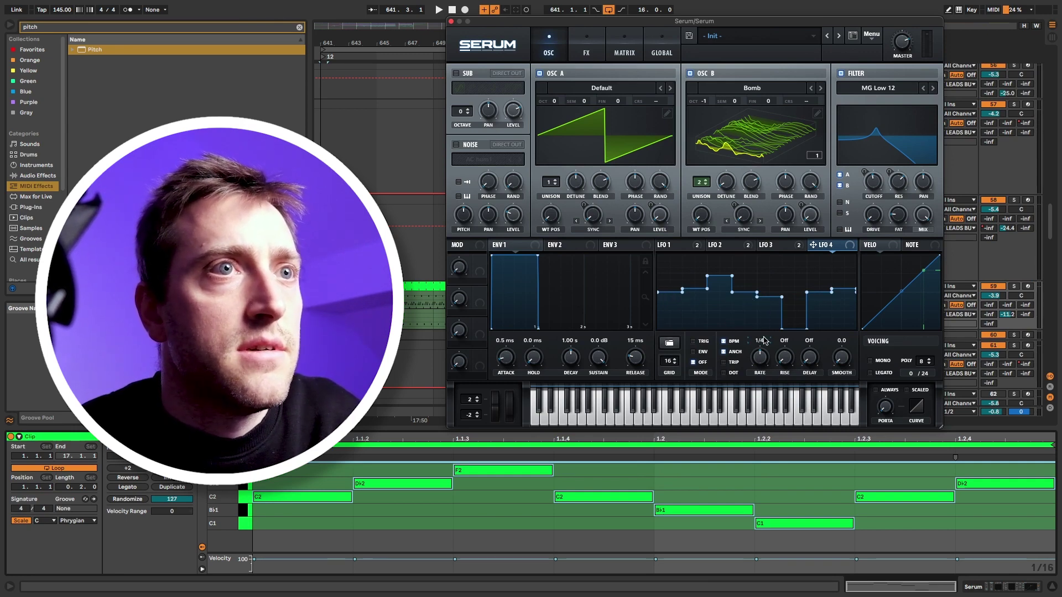
- Set the grid size of LFO 4 to 8,24
{"action": "left_click_drag", "start_coordinate": [669, 362], "coordinate": [679, 365]}
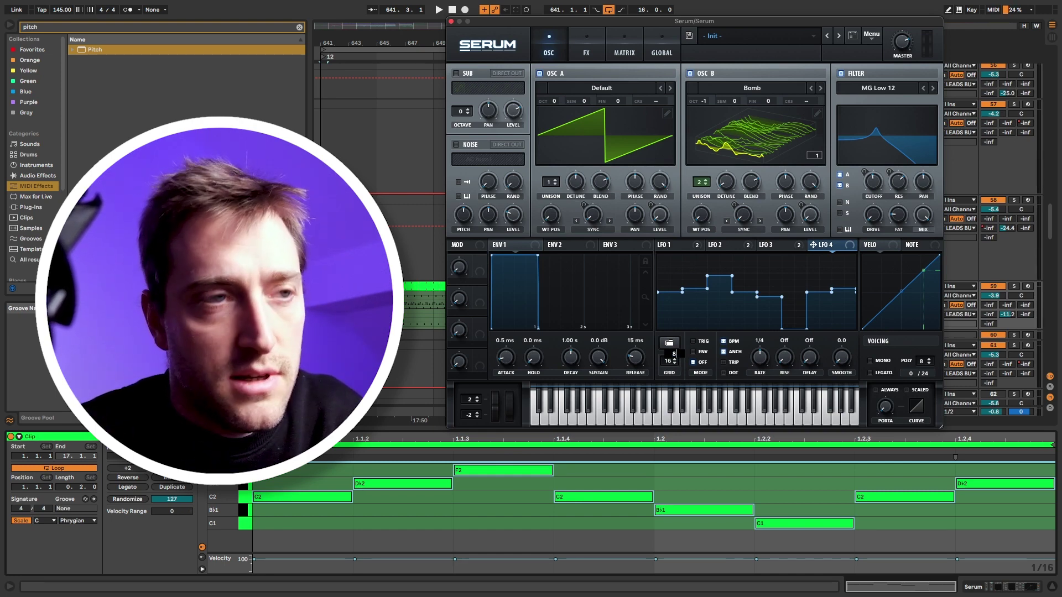
{"action": "type", "text": ",2"}
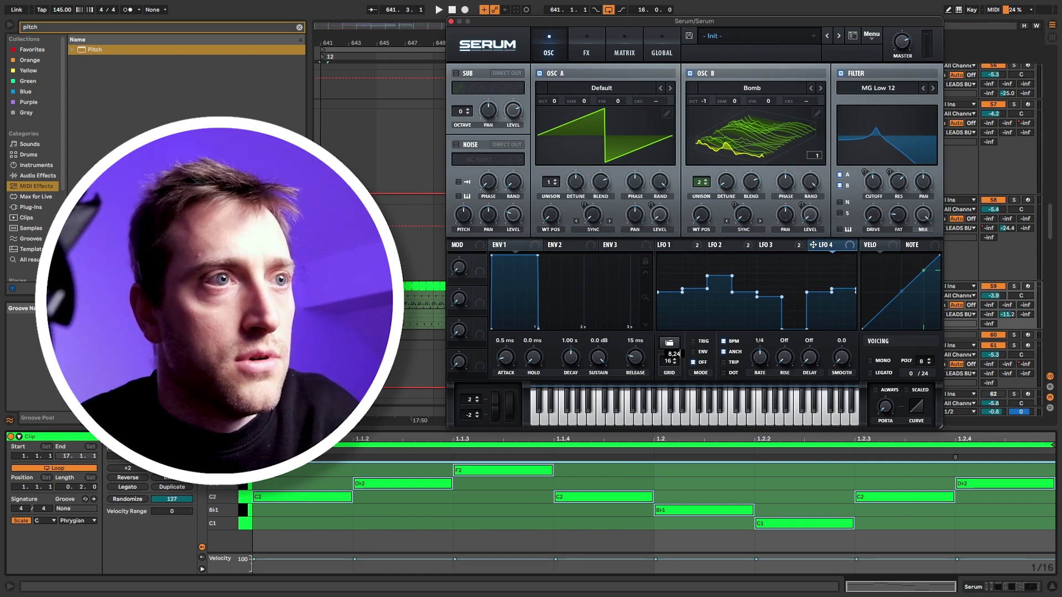
{"action": "type", "text": "4"}
{"action": "key", "text": "Return"}
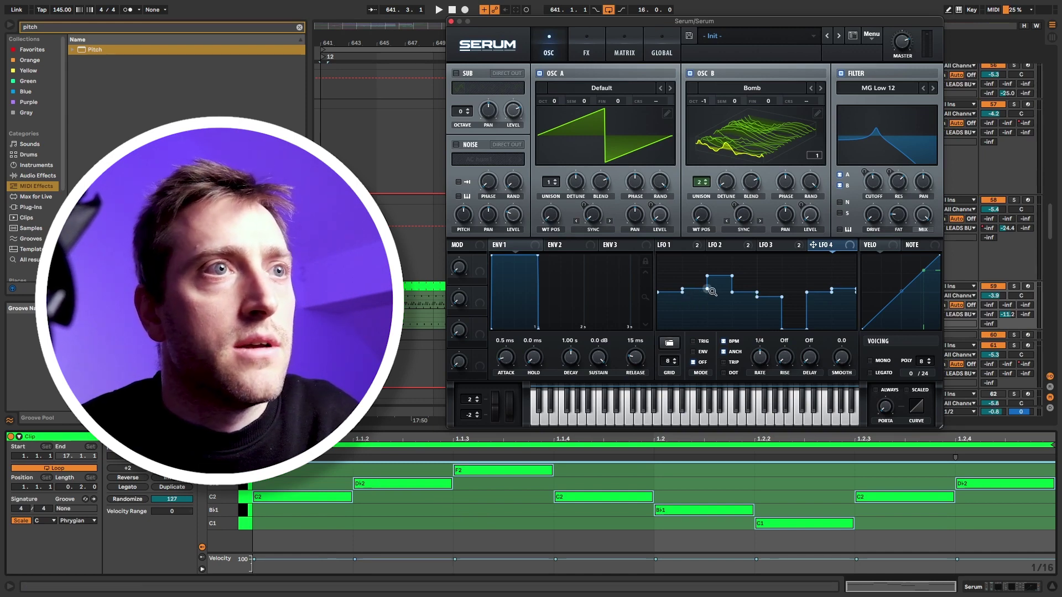
- Assign LFO 4 to the coarse pitch of oscillators A and B, and check both routings in the modulation matrix
{"action": "left_click_drag", "start_coordinate": [824, 245], "coordinate": [651, 101]}
{"action": "left_click_drag", "start_coordinate": [797, 244], "coordinate": [805, 103]}
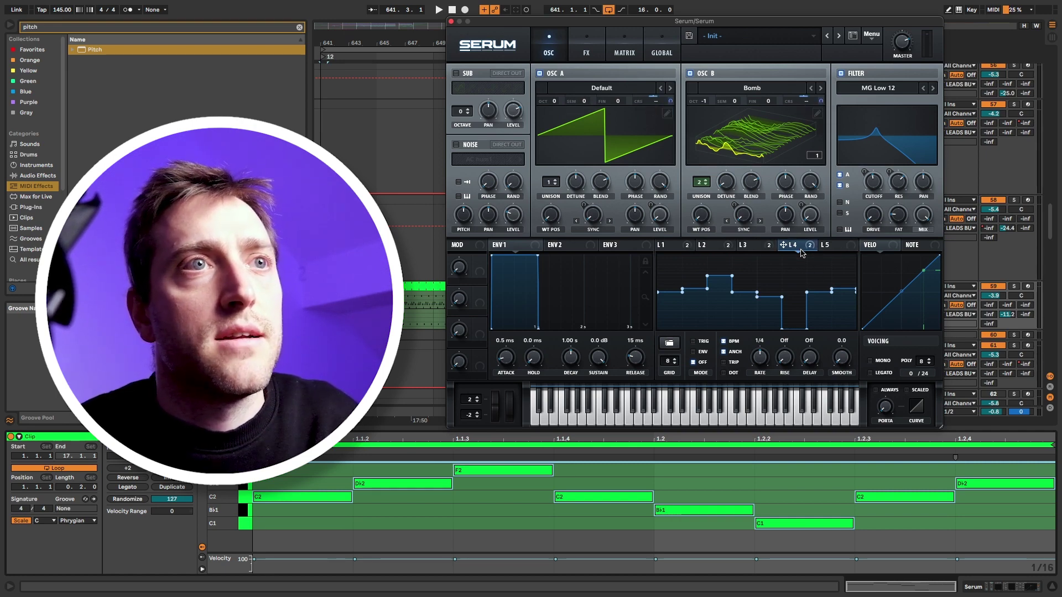
{"action": "left_click", "coordinate": [625, 47]}
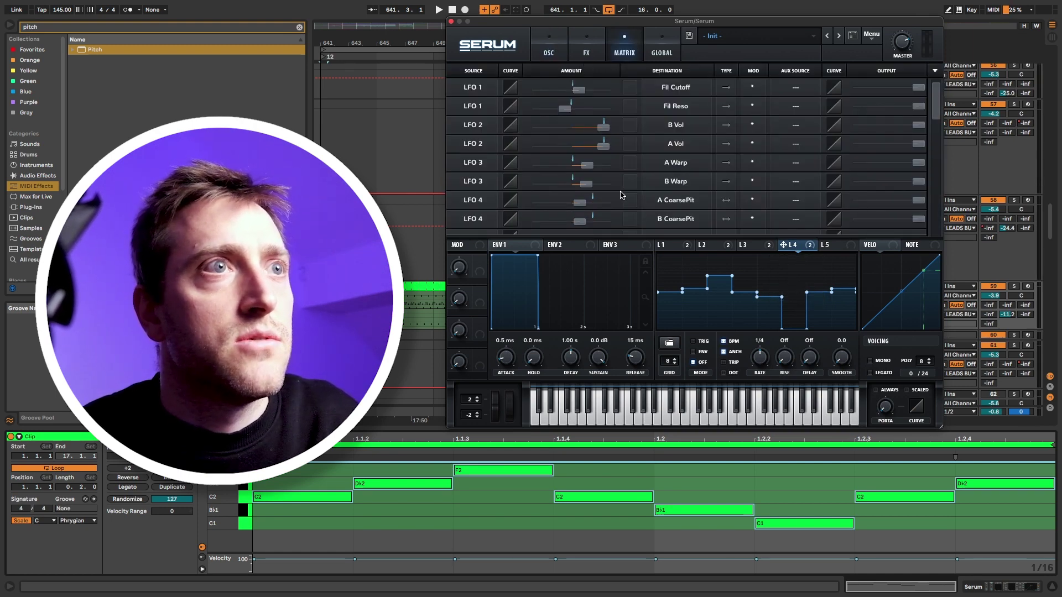
{"action": "scroll", "coordinate": [618, 195], "scroll_direction": "down", "scroll_amount": 1}
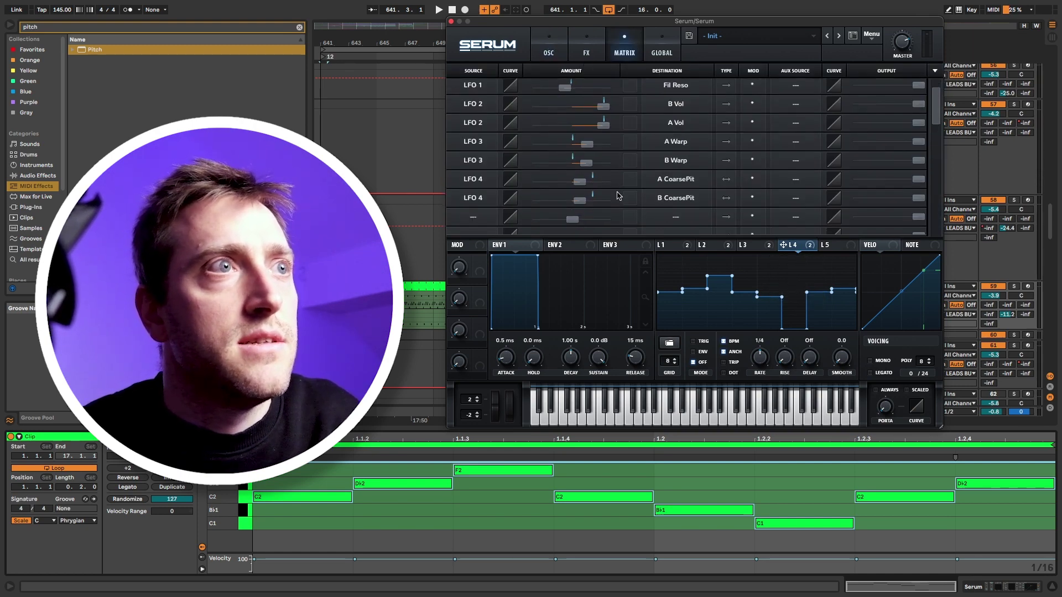
{"action": "left_click", "coordinate": [726, 181]}
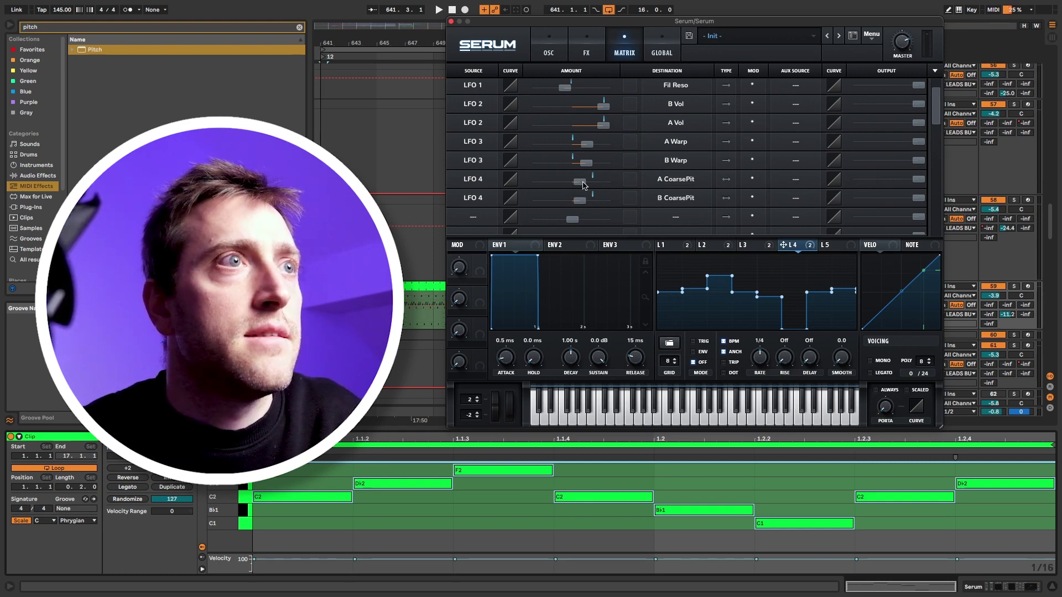
{"action": "mouse_move", "coordinate": [584, 184]}
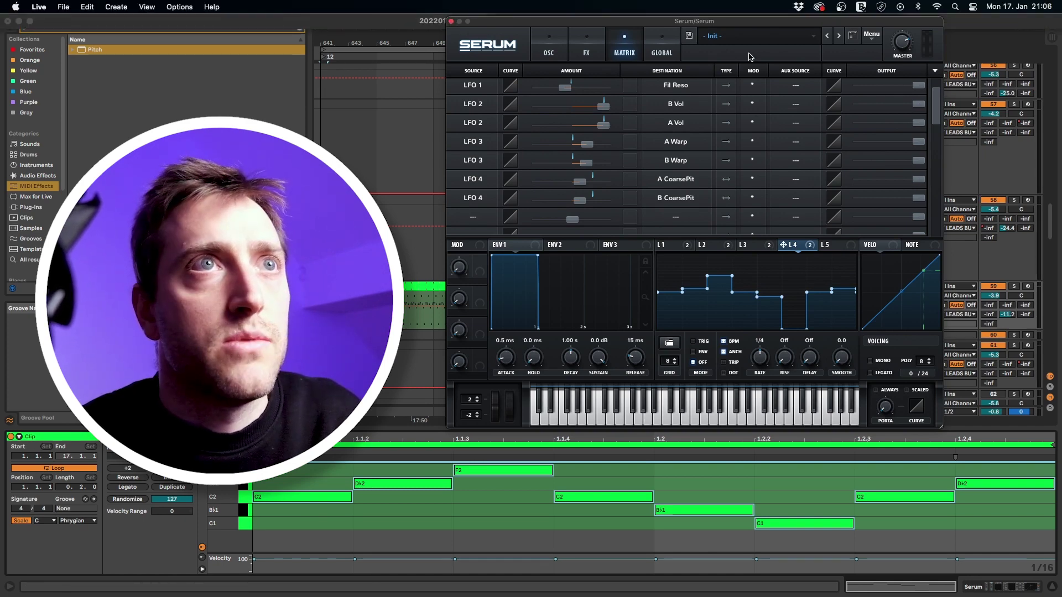
- Duplicate the melody clip on the Serum track and reduce the first copy to one sustained C2 note
{"action": "left_click", "coordinate": [451, 21]}
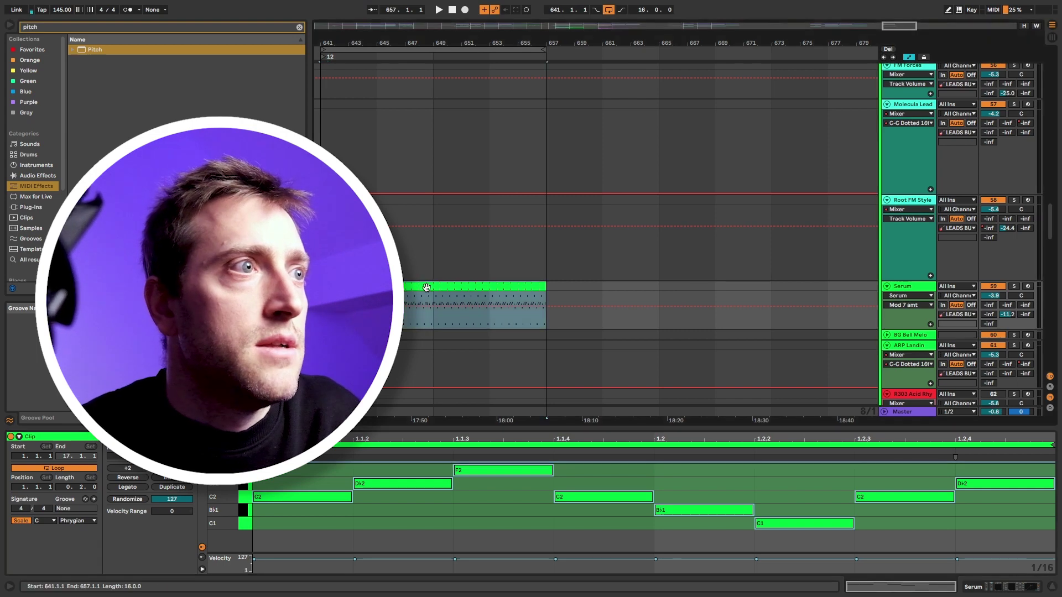
{"action": "key", "text": "super+d"}
{"action": "left_click", "coordinate": [353, 513]}
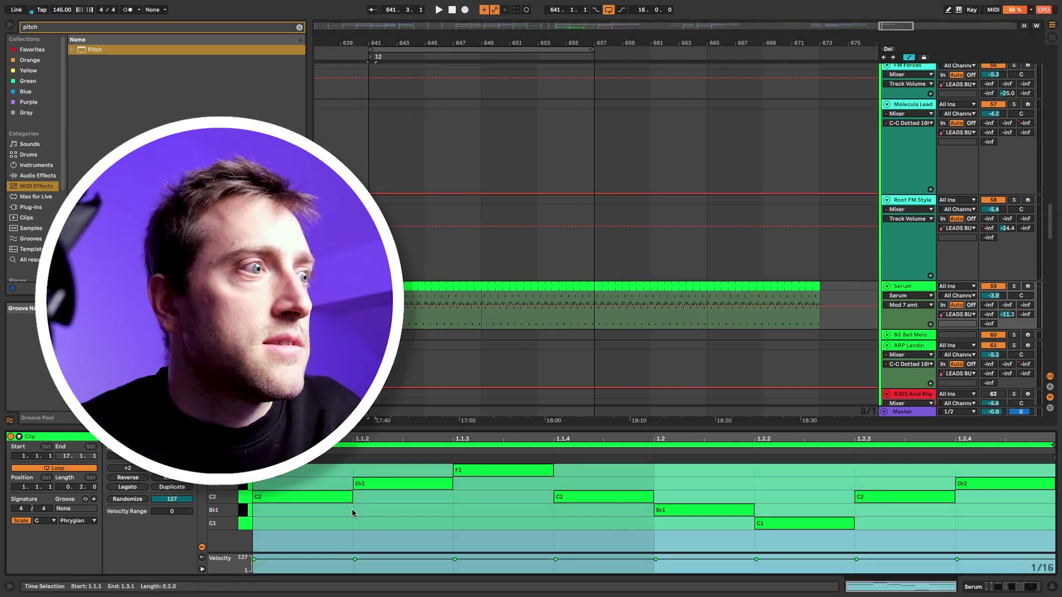
{"action": "left_click", "coordinate": [352, 513]}
{"action": "key", "text": "super+z"}
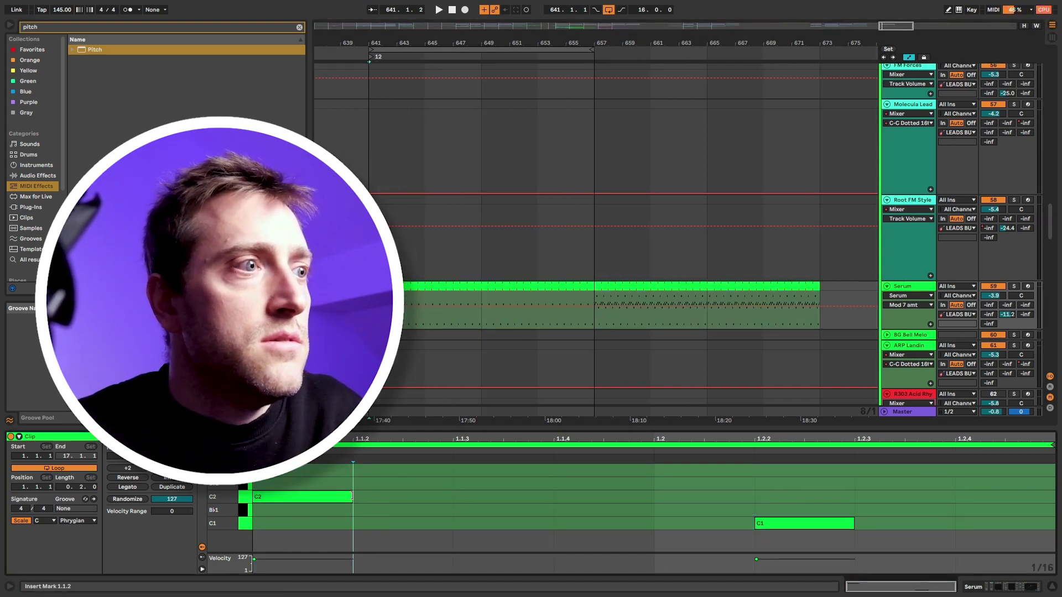
{"action": "left_click_drag", "start_coordinate": [352, 496], "coordinate": [1054, 496]}
{"action": "left_click", "coordinate": [802, 524]}
{"action": "key", "text": "Delete"}
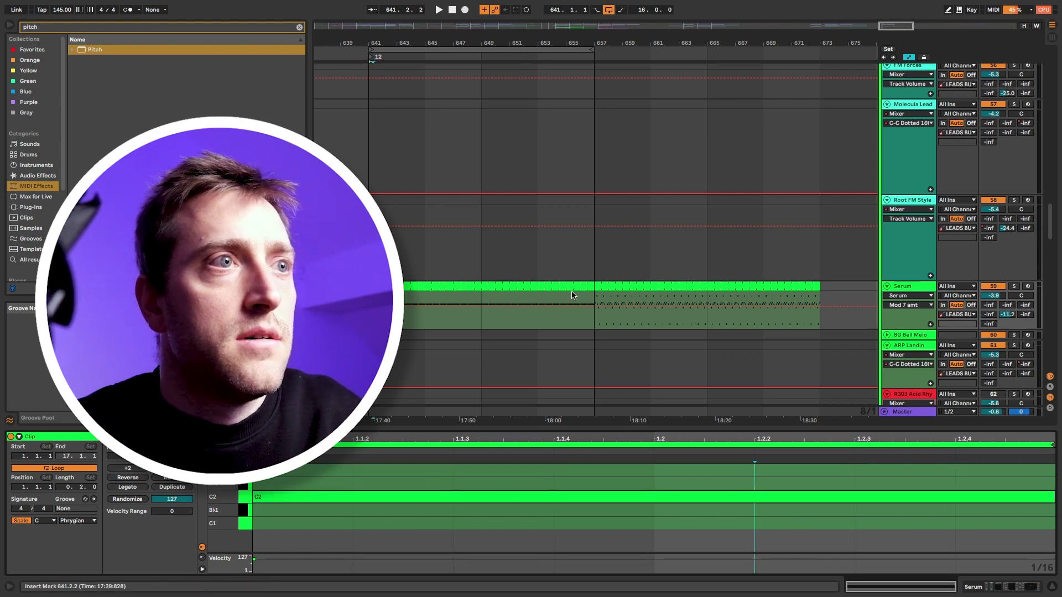
- Reopen Serum from the track's devices and examine the trigger mode of LFO 2
{"action": "left_click", "coordinate": [498, 287]}
{"action": "key", "text": "shift+Tab"}
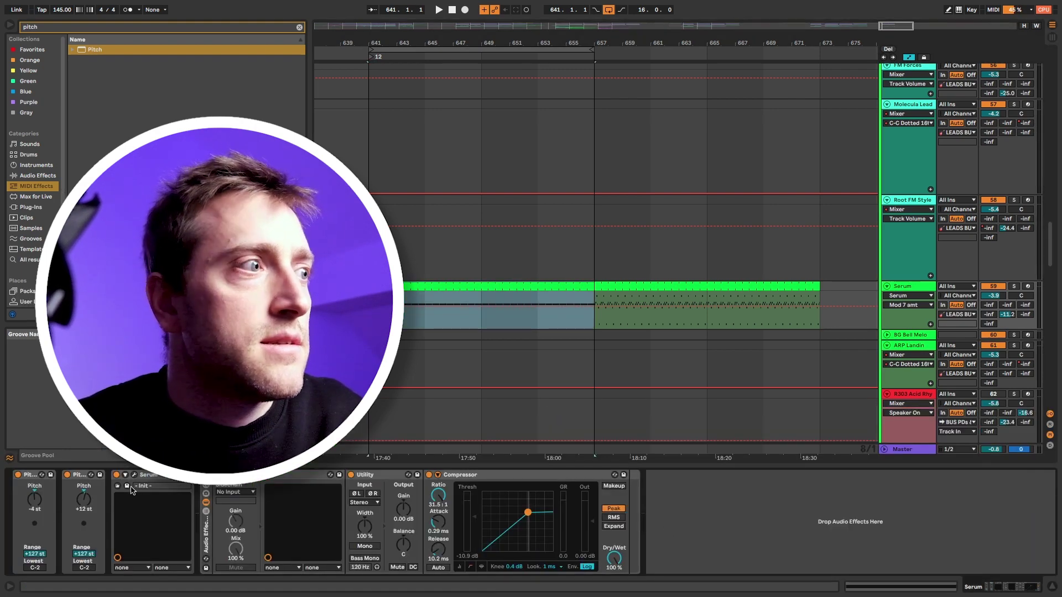
{"action": "left_click", "coordinate": [128, 486]}
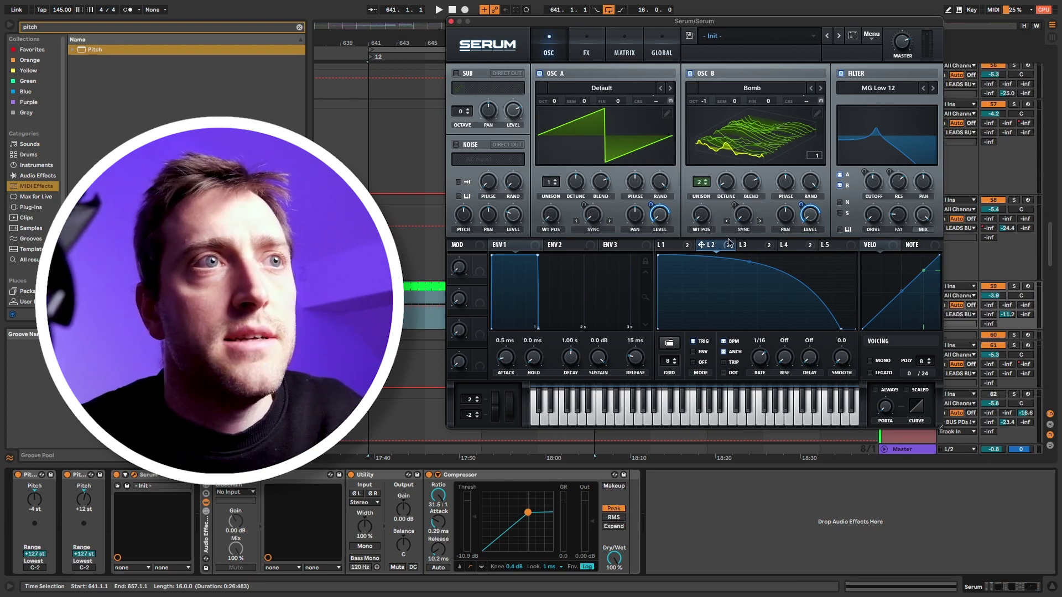
{"action": "mouse_move", "coordinate": [703, 347]}
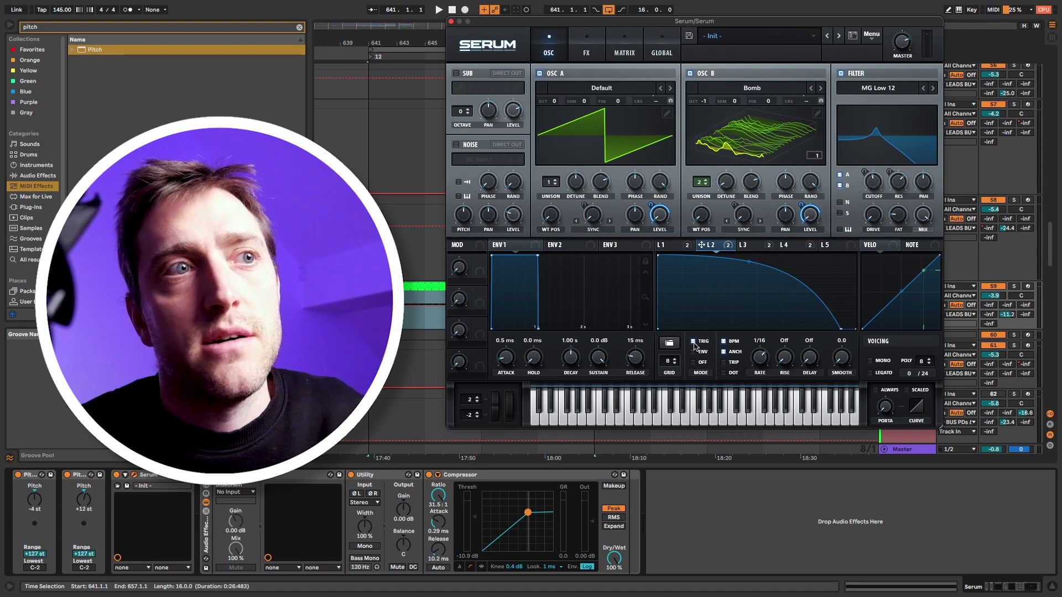
- Replace the sustained note in the first clip with consecutive 1/16 C2 notes
{"action": "left_click", "coordinate": [404, 287]}
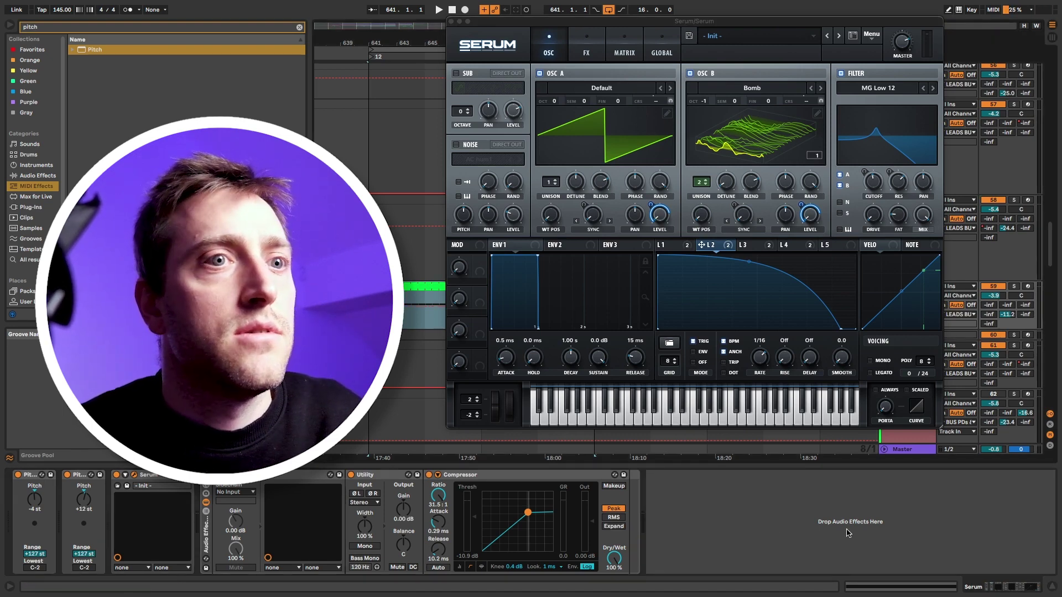
{"action": "double_click", "coordinate": [404, 287]}
{"action": "left_click", "coordinate": [309, 471]}
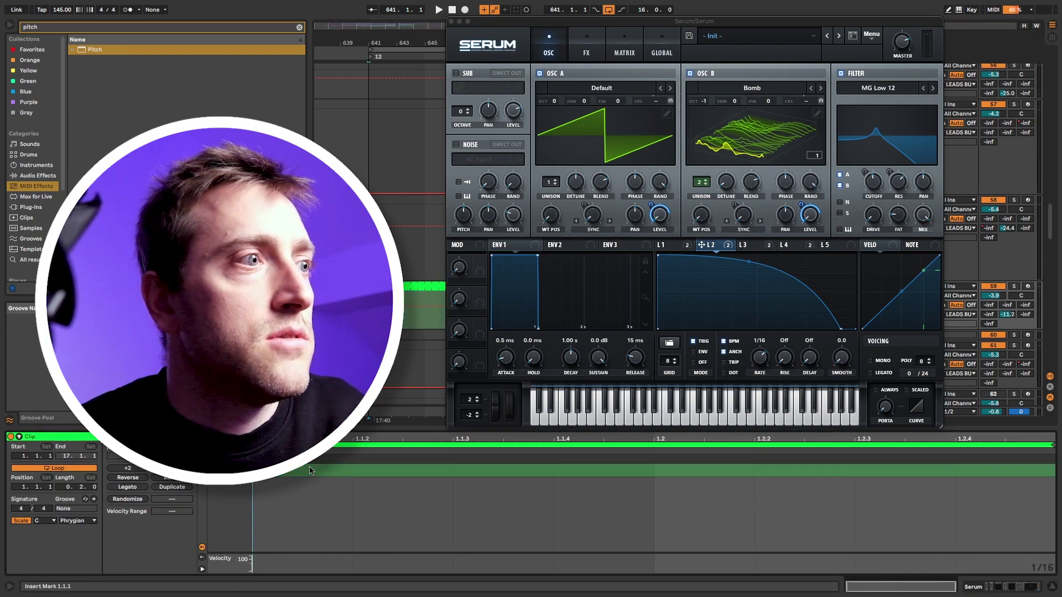
{"action": "left_click_drag", "start_coordinate": [298, 469], "coordinate": [656, 470]}
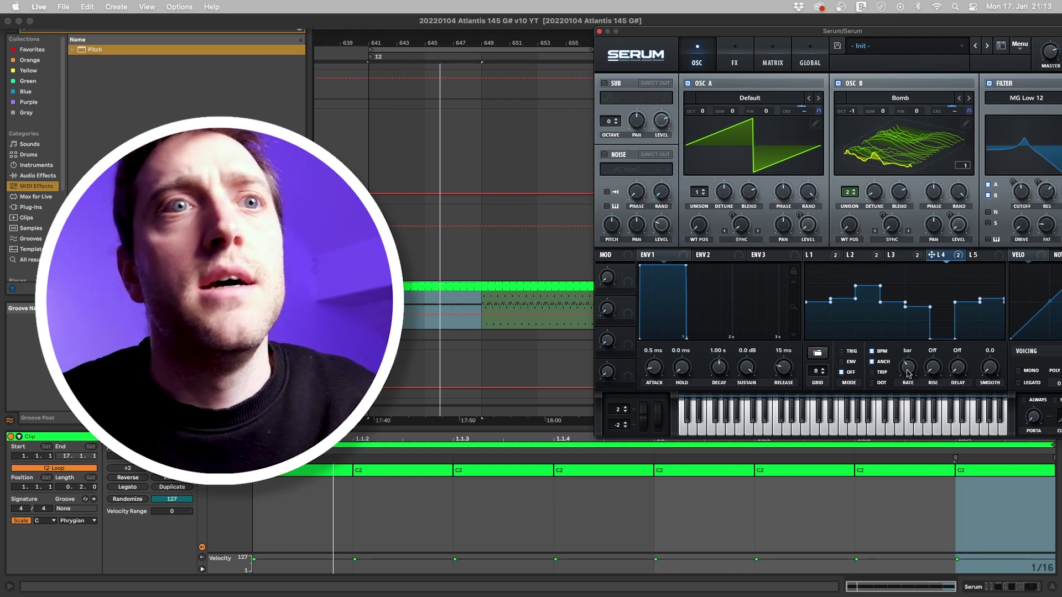
- Set the rate of LFO 4 to 1/2 and play the repeated C2 notes from the start of the first clip
{"action": "left_click_drag", "start_coordinate": [907, 374], "coordinate": [908, 366]}
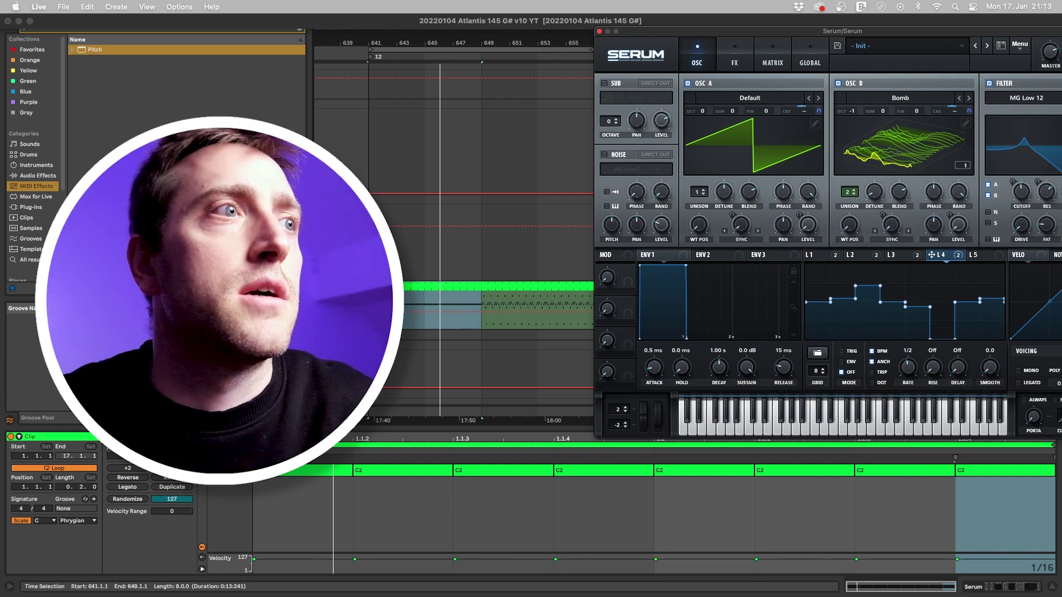
{"action": "left_click", "coordinate": [465, 300]}
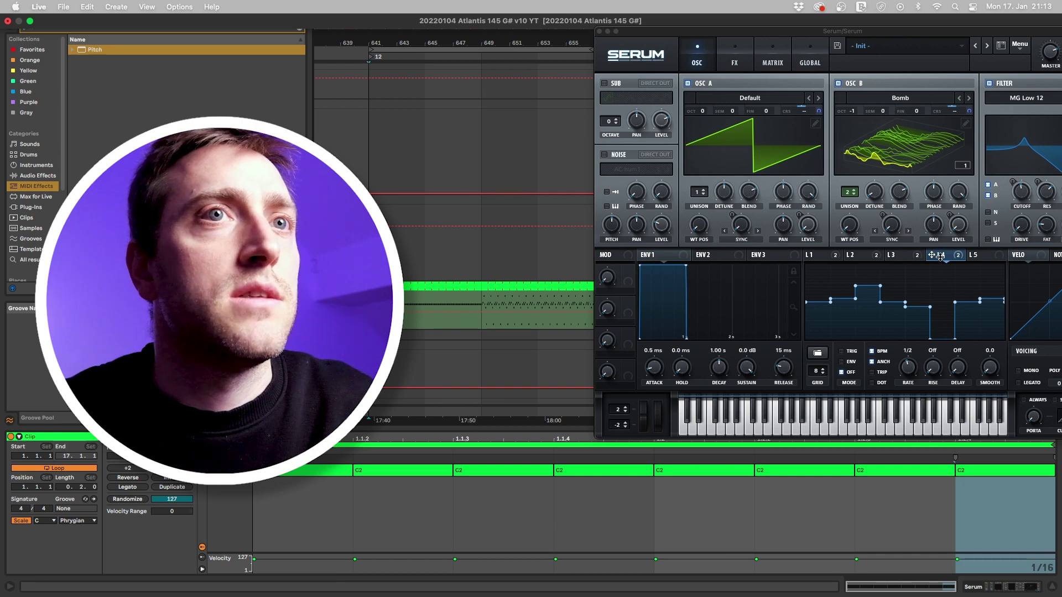
{"action": "key", "text": "space"}
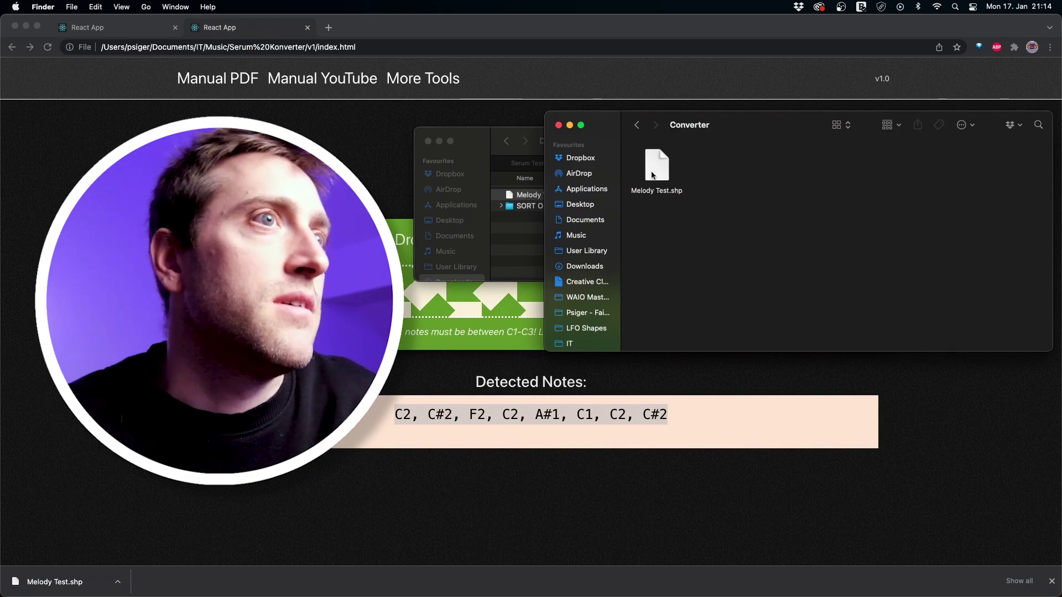
- Convert Melody Test.shp from the Converter folder back to MIDI in the Serum LFO Converter, and reveal the downloaded Melody Test.mid in Finder
{"action": "left_click", "coordinate": [439, 141]}
{"action": "left_click_drag", "start_coordinate": [657, 166], "coordinate": [409, 293]}
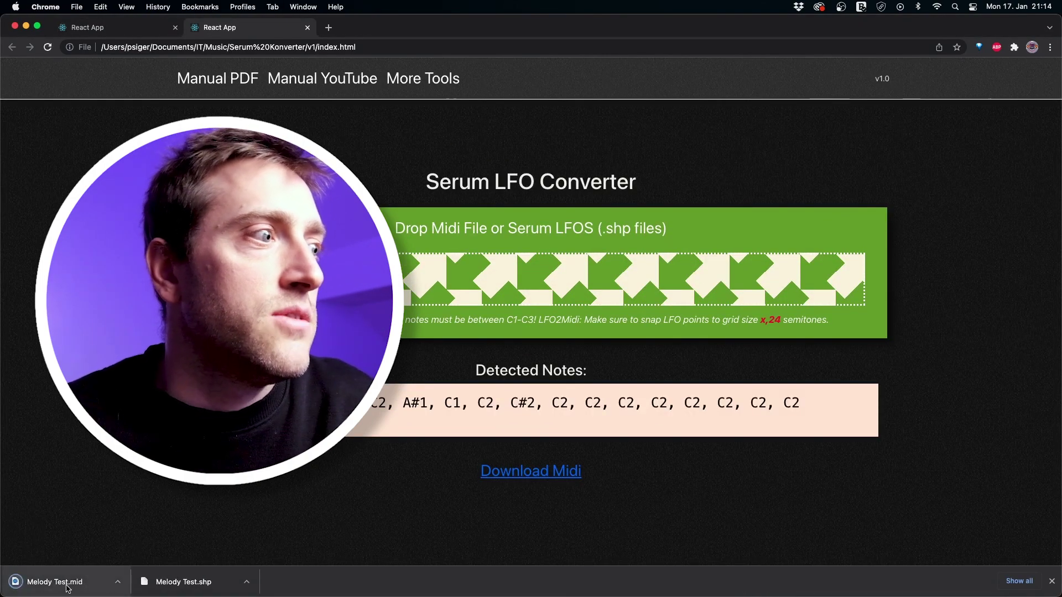
{"action": "left_click", "coordinate": [118, 582]}
{"action": "left_click", "coordinate": [133, 569]}
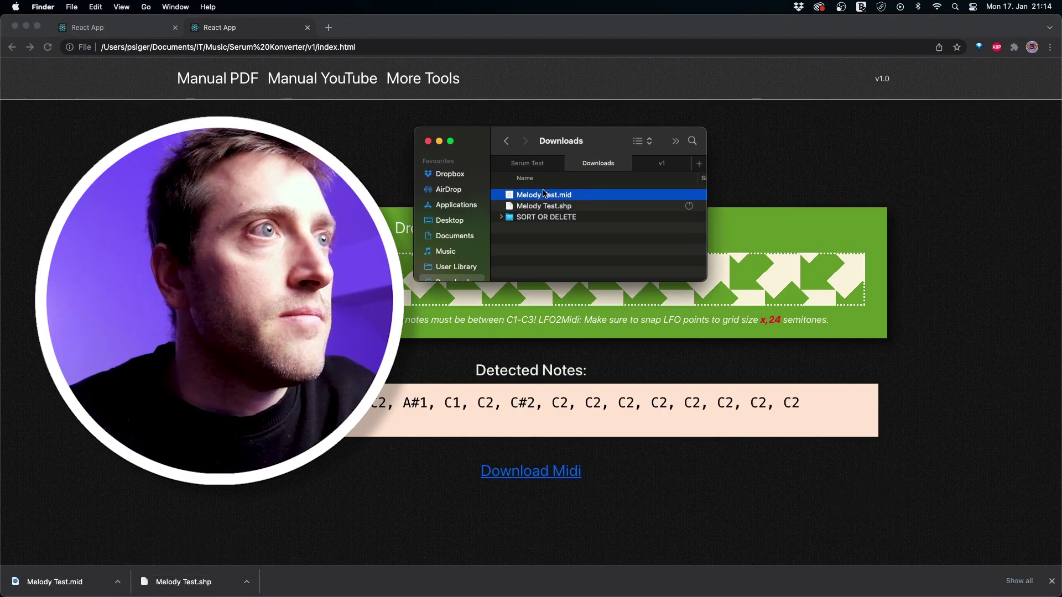
- Switch to Ableton Live and insert Melody Test.mid on the Serum track at bar 641
{"action": "key", "text": "super+Tab"}
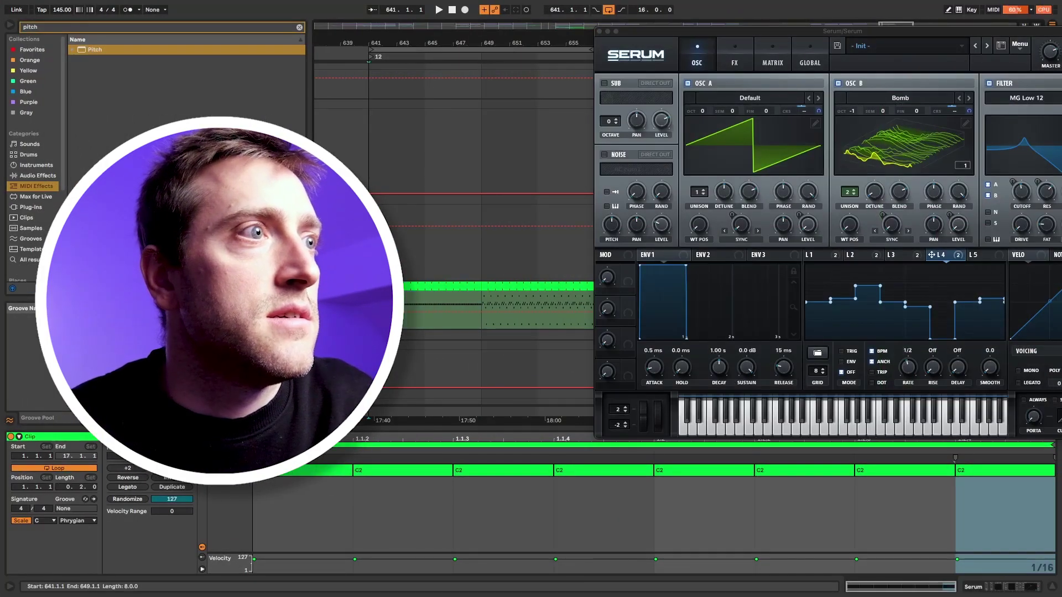
{"action": "left_click", "coordinate": [381, 287]}
{"action": "key", "text": "super+v"}
{"action": "scroll", "coordinate": [370, 307], "scroll_direction": "up", "scroll_amount": 5}
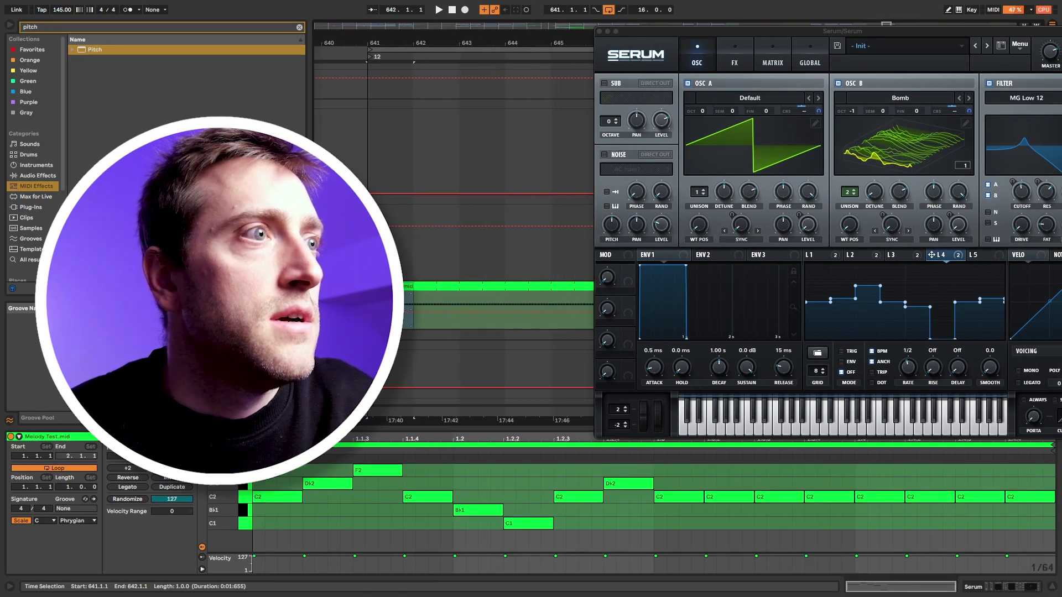
{"action": "scroll", "coordinate": [369, 307], "scroll_direction": "up", "scroll_amount": 1}
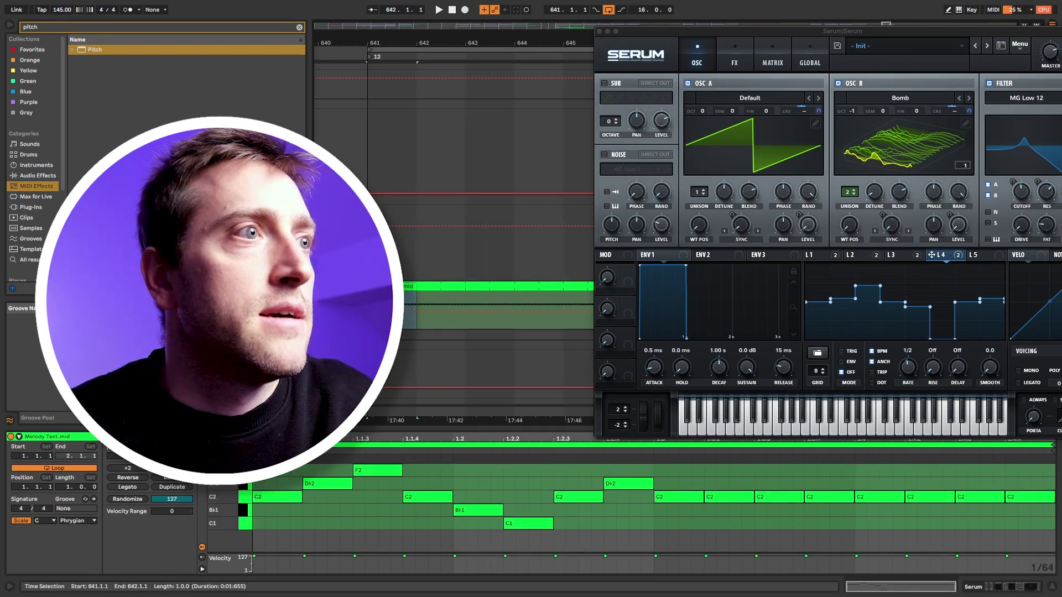
- Delete the surplus C2 notes from 1.3 onward in the Melody Test.mid clip and set the note grid to 1/16
{"action": "left_click", "coordinate": [525, 523]}
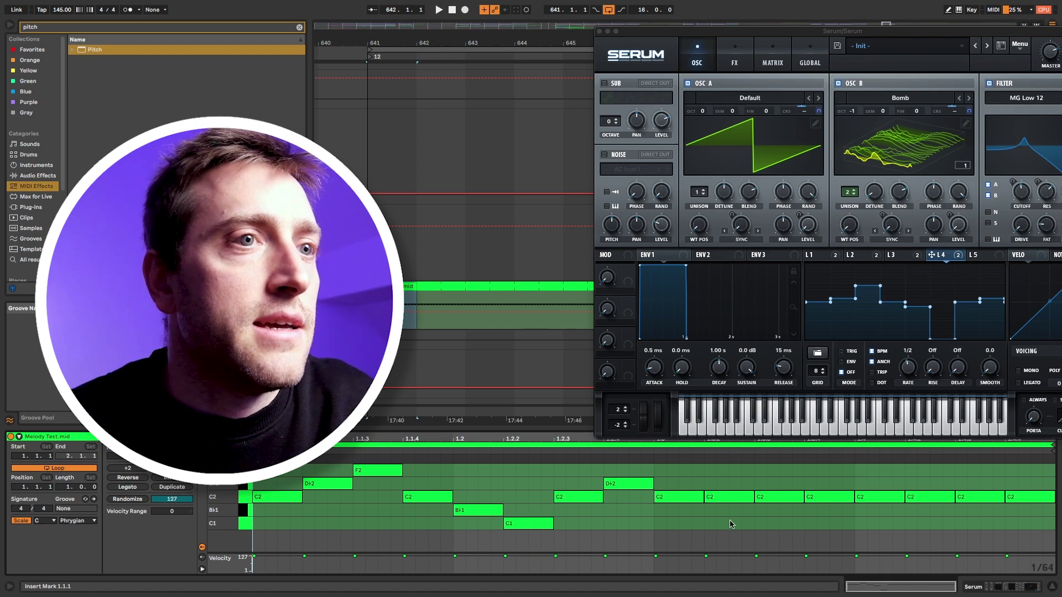
{"action": "left_click_drag", "start_coordinate": [656, 531], "coordinate": [1049, 484]}
{"action": "key", "text": "Delete"}
{"action": "right_click", "coordinate": [732, 502]}
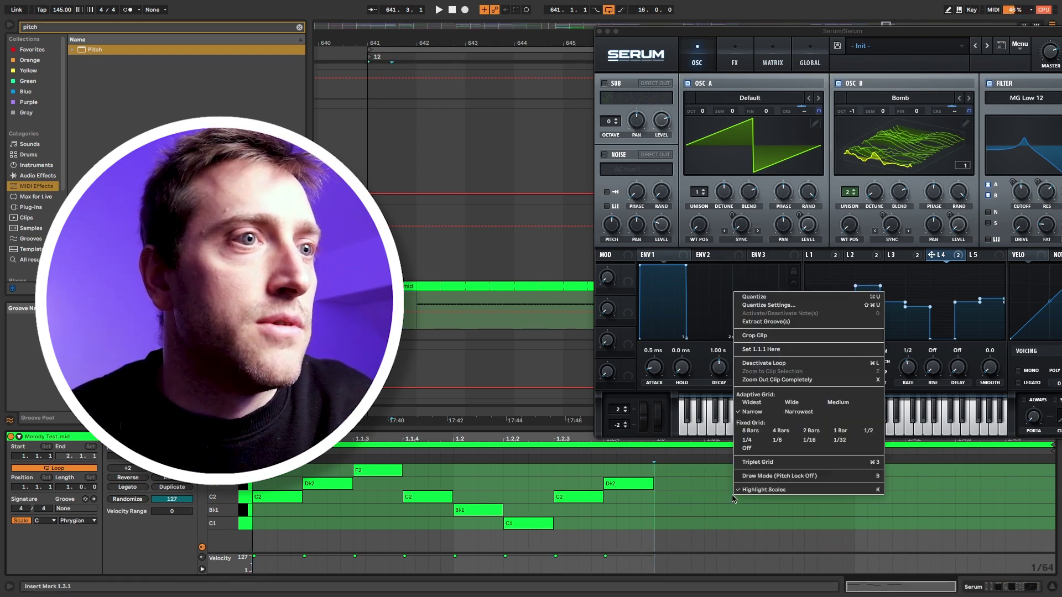
{"action": "left_click", "coordinate": [797, 446]}
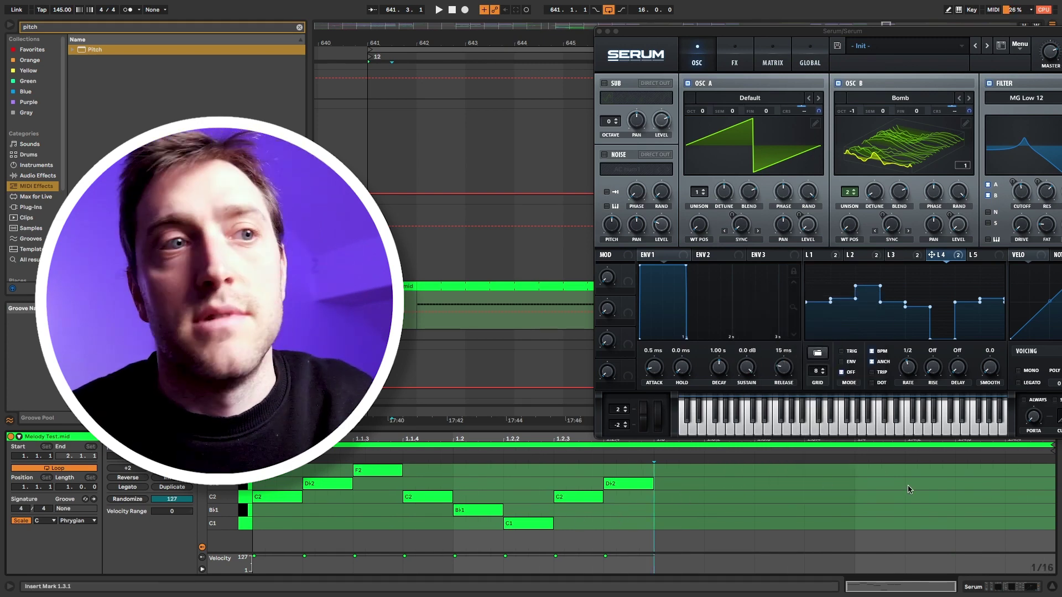
- Shorten the Melody Test.mid clip's loop to the melody notes, from 1.1.1 to 1.3.1
{"action": "left_click", "coordinate": [89, 447]}
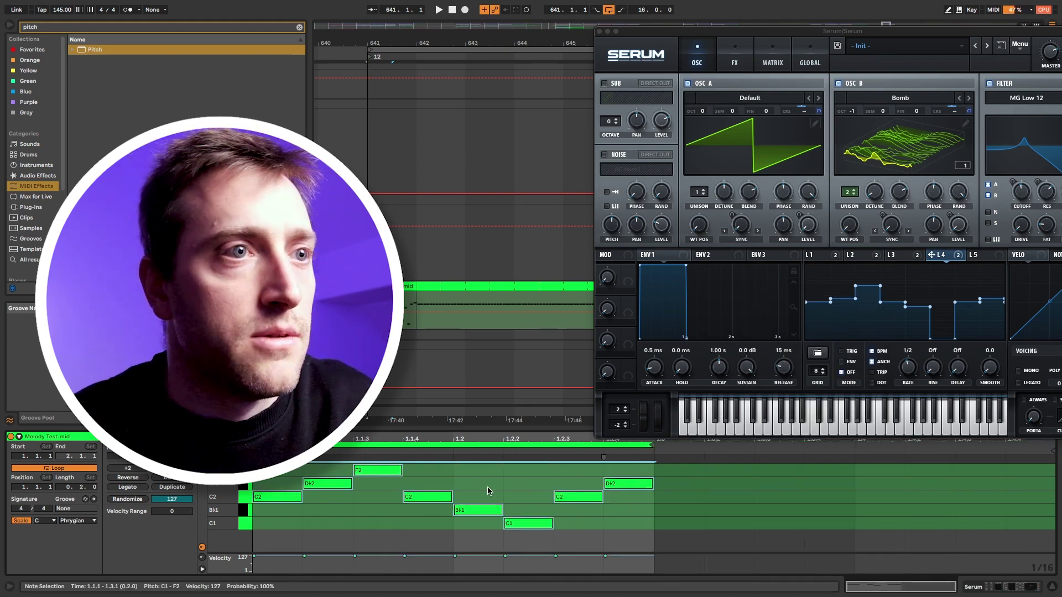
{"action": "left_click", "coordinate": [405, 288]}
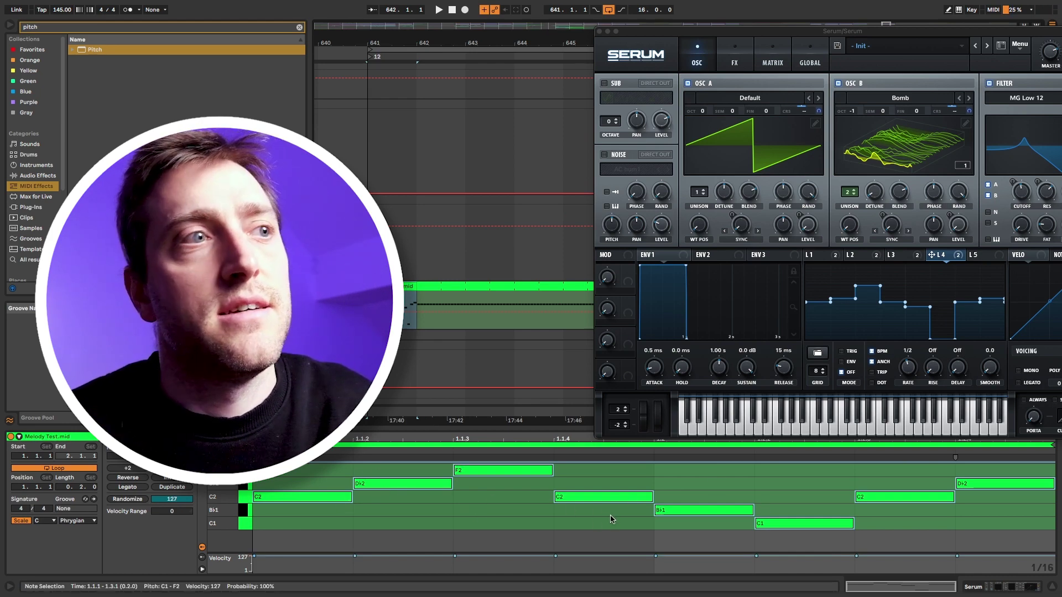
{"action": "scroll", "coordinate": [438, 289], "scroll_direction": "right", "scroll_amount": 2}
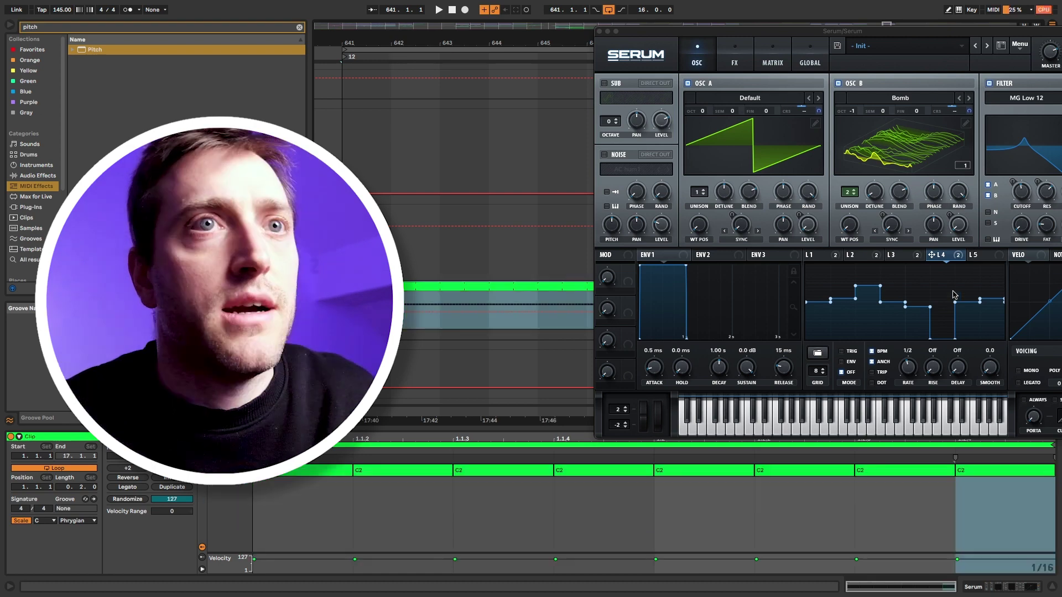
- Turn LFO 4's drops from its peak and into its lowest section into curved glides by removing their upper corner points, and audition them
{"action": "key", "text": "Up"}
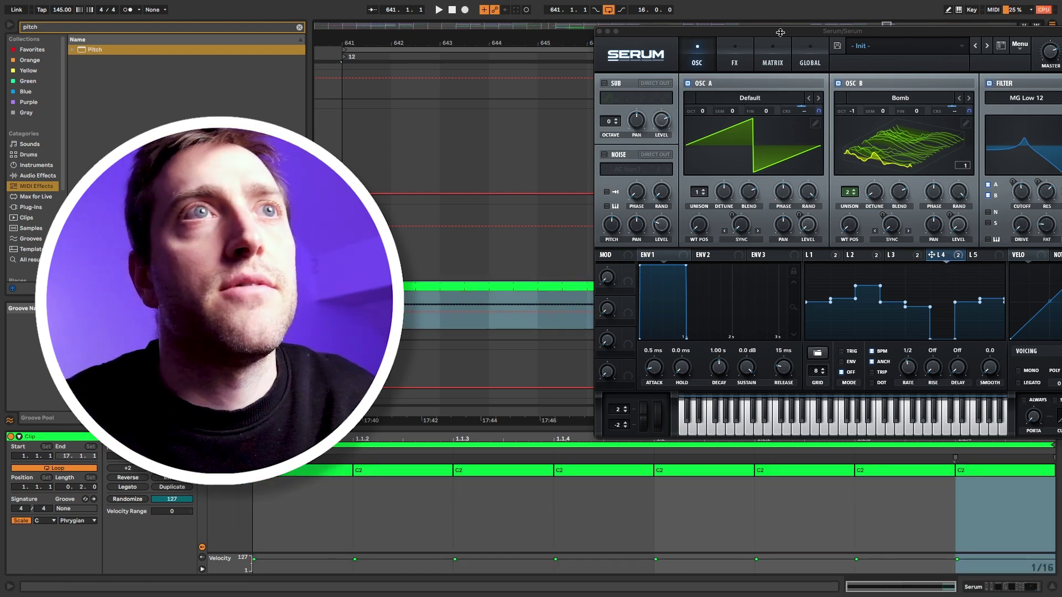
{"action": "left_click_drag", "start_coordinate": [778, 31], "coordinate": [664, 36]}
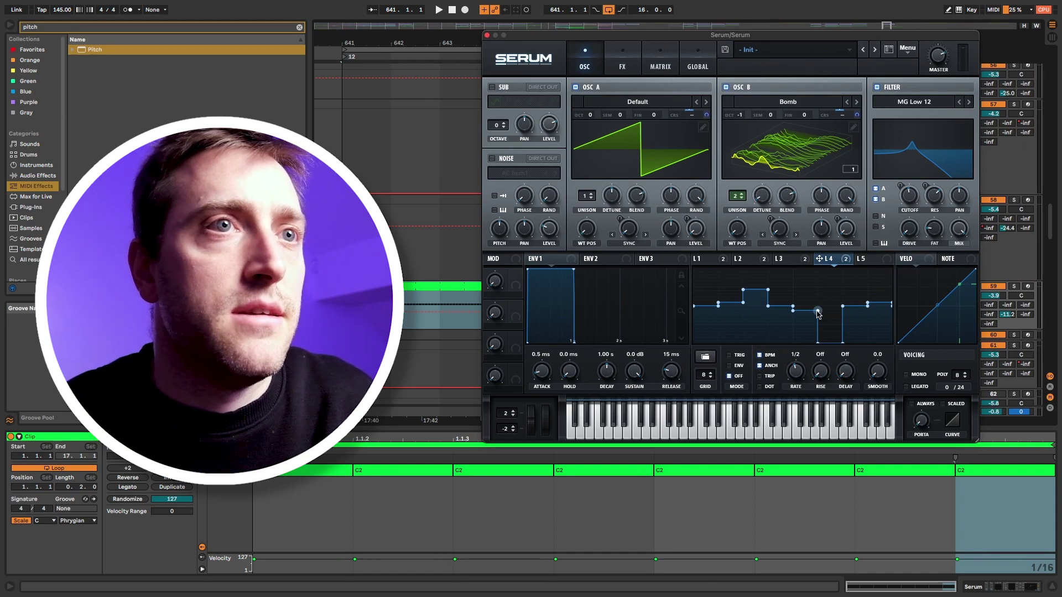
{"action": "left_click_drag", "start_coordinate": [818, 314], "coordinate": [802, 339]}
{"action": "key", "text": "space"}
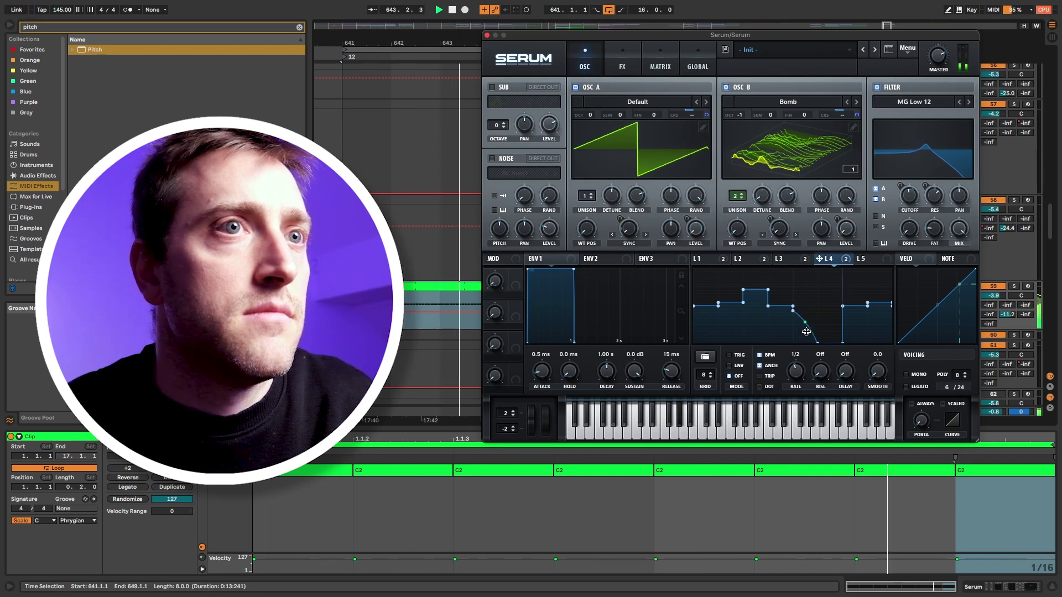
{"action": "left_click_drag", "start_coordinate": [802, 339], "coordinate": [800, 349]}
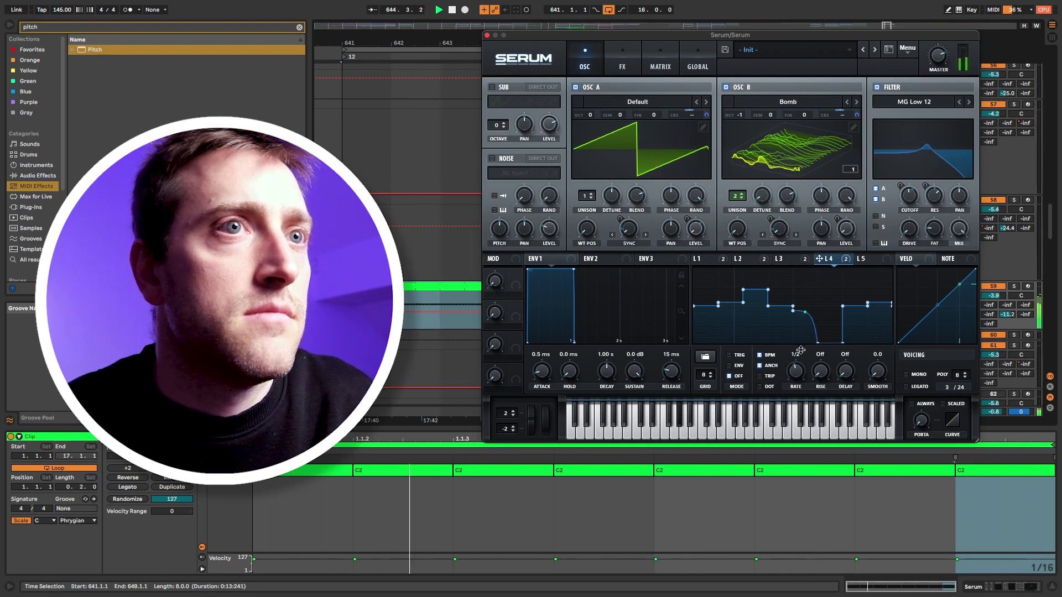
{"action": "double_click", "coordinate": [767, 290]}
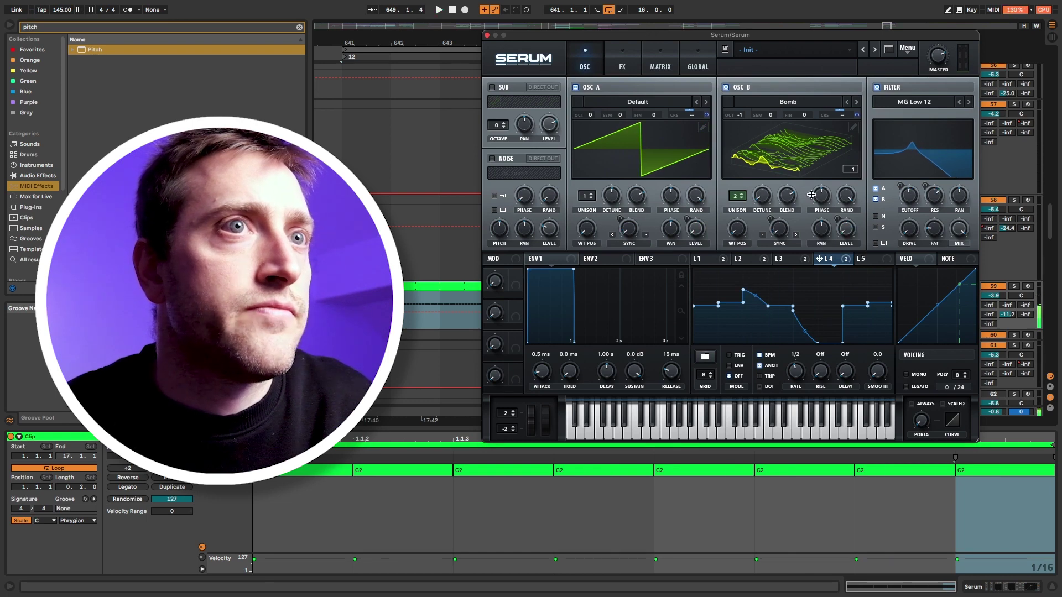
{"action": "key", "text": "space"}
- Try modulating oscillator B's WT Pos with LFO 4 during playback, and remove all modulators from that control
{"action": "left_click_drag", "start_coordinate": [835, 263], "coordinate": [738, 229]}
{"action": "key", "text": "space"}
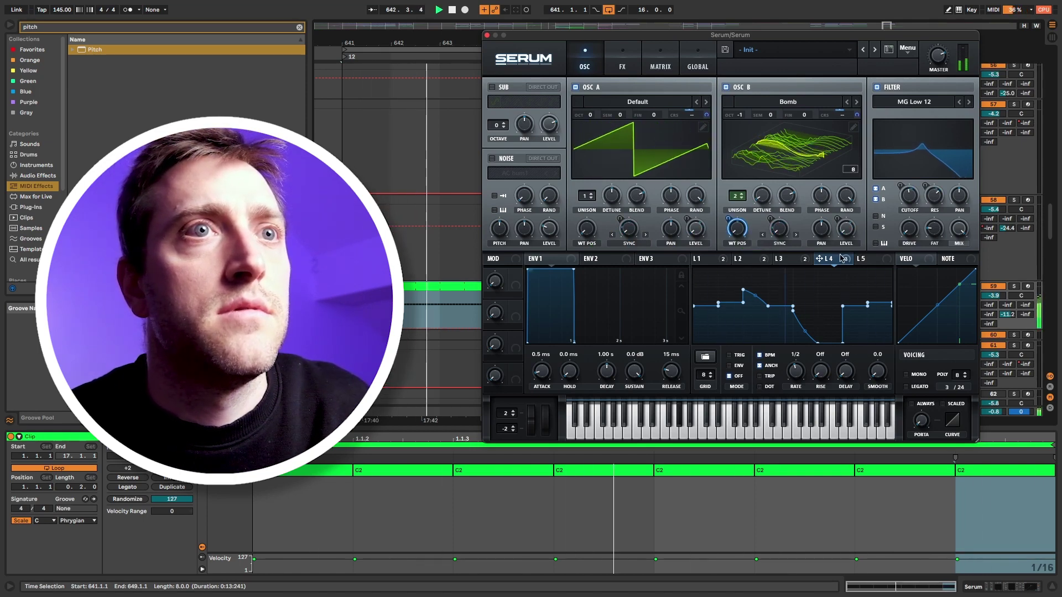
{"action": "mouse_move", "coordinate": [737, 227]}
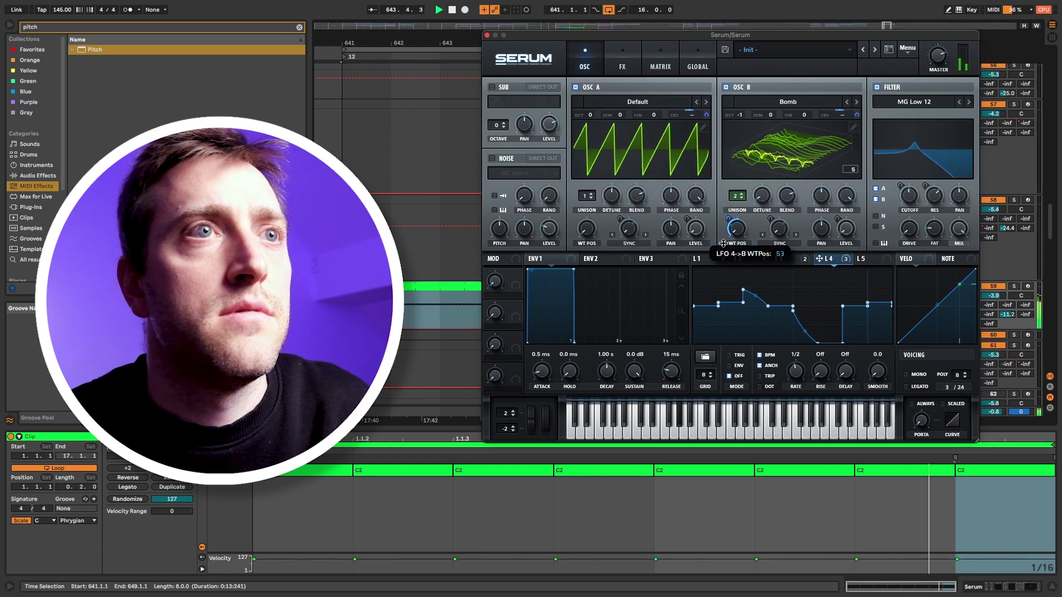
{"action": "right_click", "coordinate": [736, 226]}
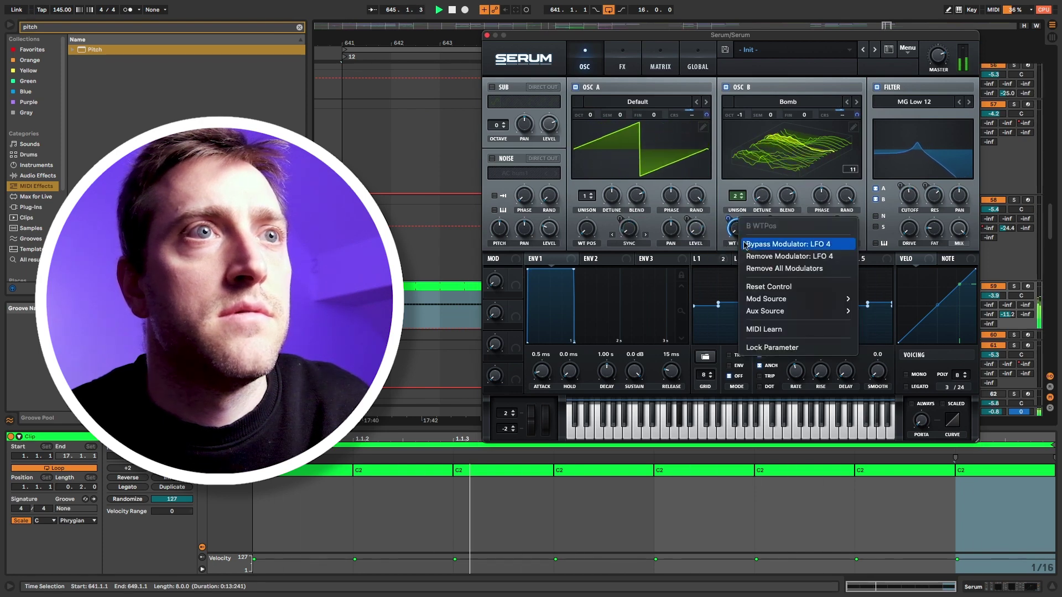
{"action": "left_click", "coordinate": [791, 270]}
- Assign LFO 4 to the filter's Res and Cutoff, auditioning the modulation during playback
{"action": "left_click_drag", "start_coordinate": [838, 262], "coordinate": [918, 219]}
{"action": "key", "text": "space"}
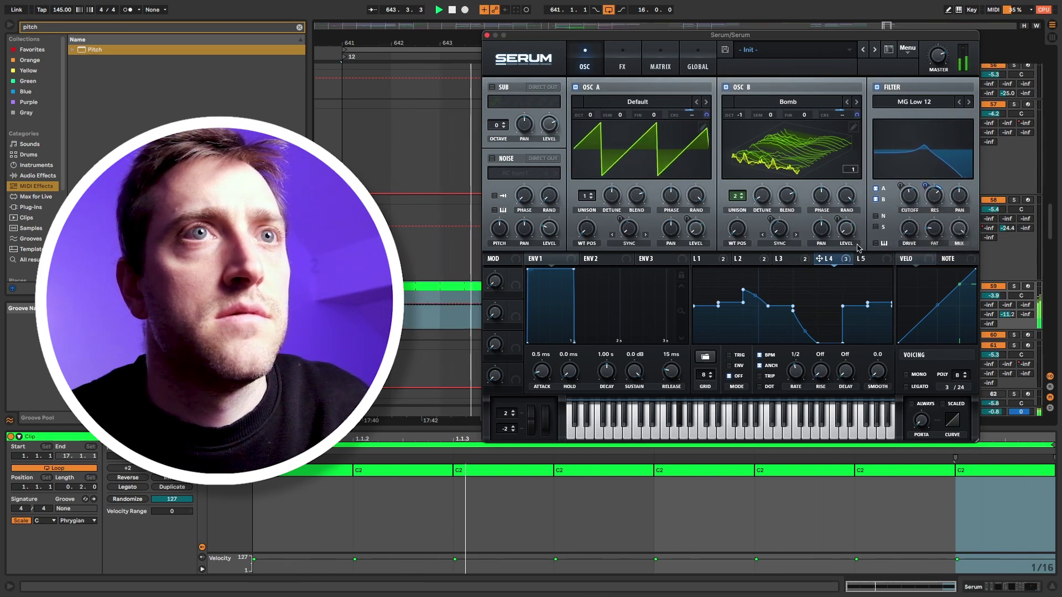
{"action": "left_click_drag", "start_coordinate": [819, 258], "coordinate": [897, 193]}
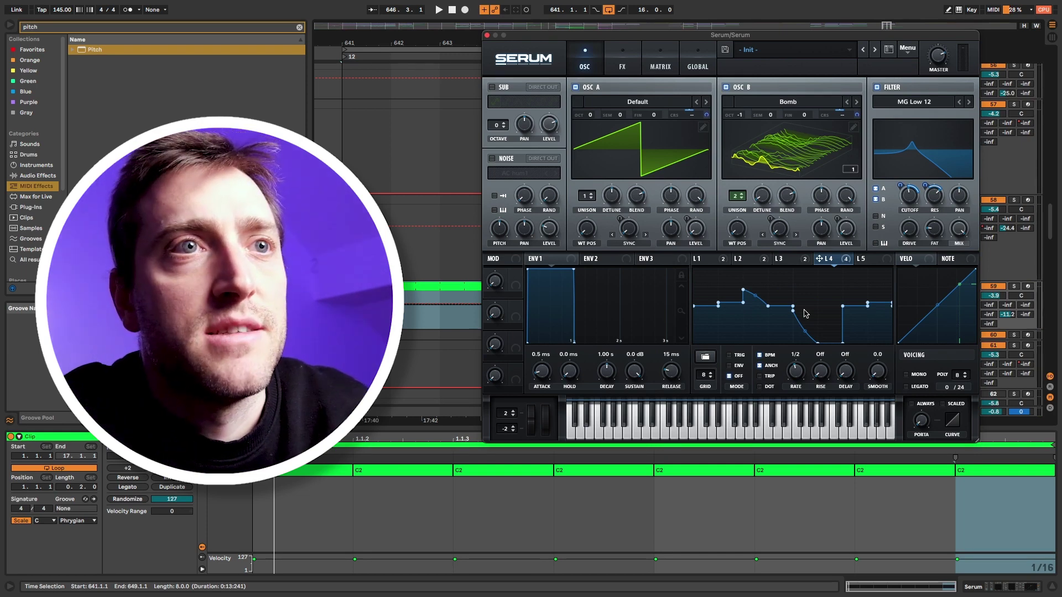
{"action": "left_click", "coordinate": [488, 484]}
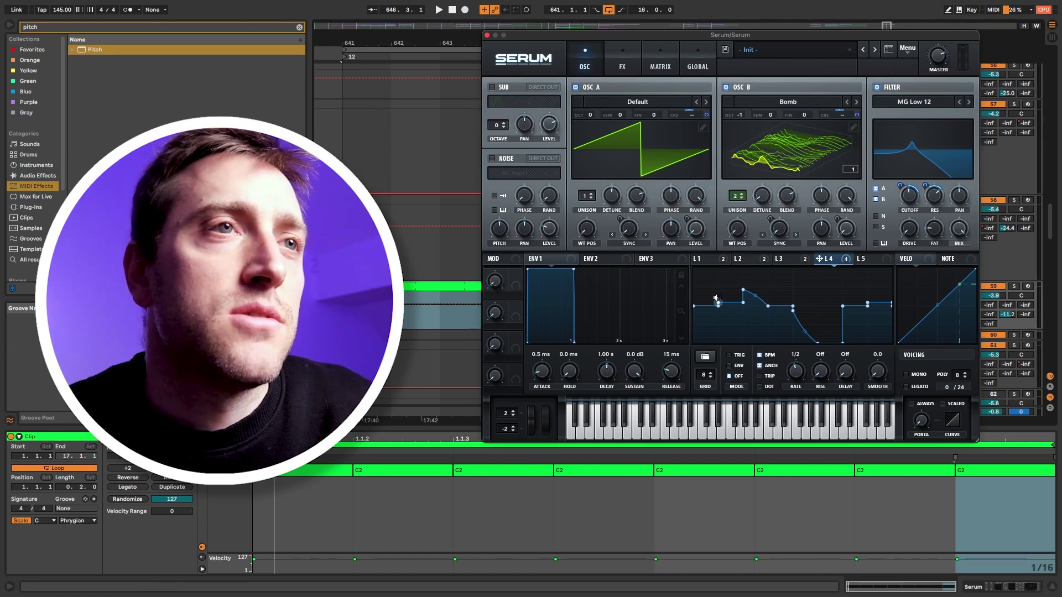
{"action": "left_click_drag", "start_coordinate": [659, 38], "coordinate": [475, 46]}
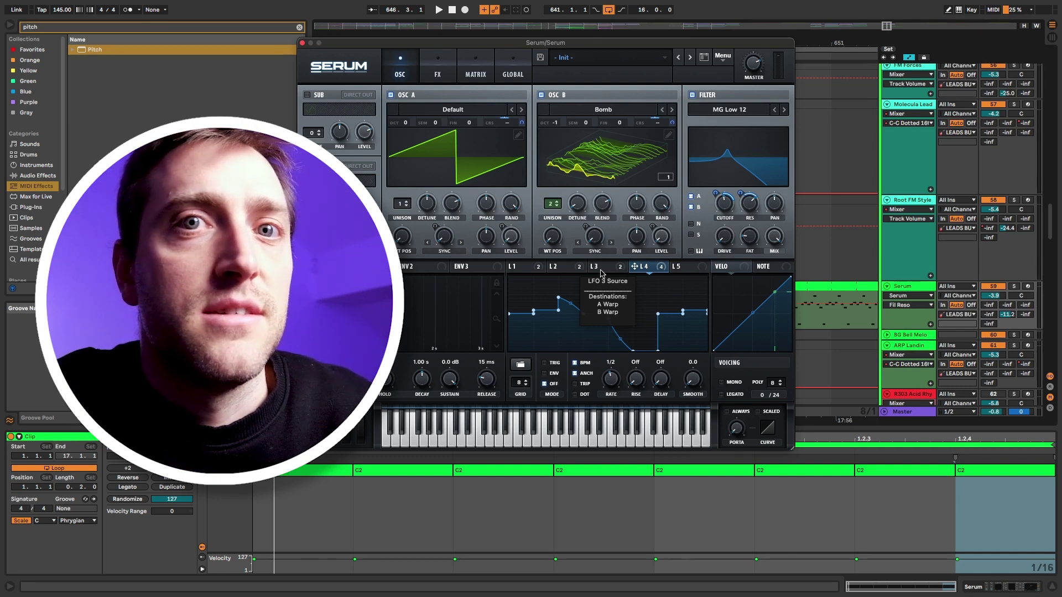
{"action": "mouse_move", "coordinate": [840, 8]}
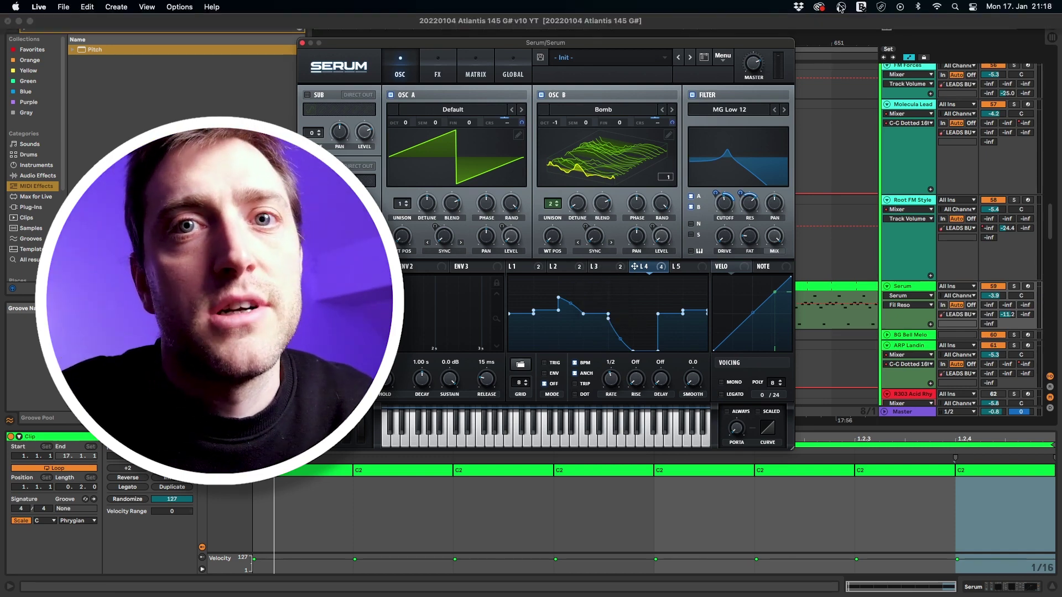